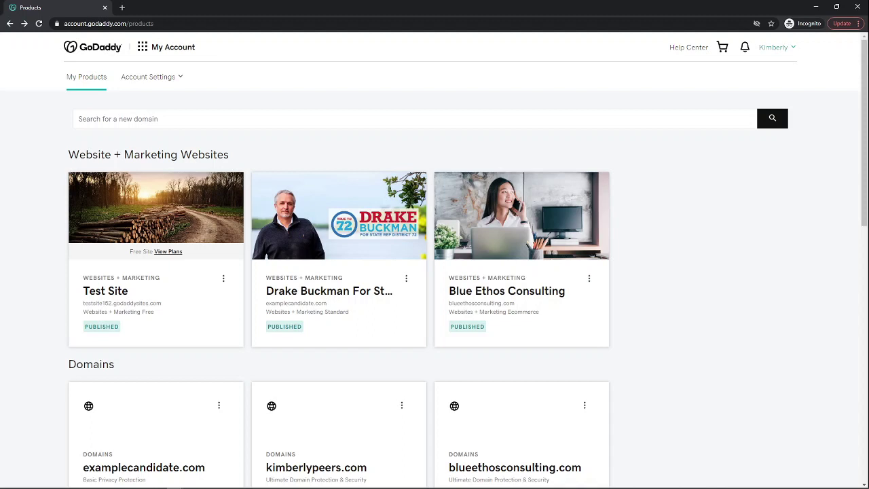
- Open the DNS management page for blueethosconsulting.com from the account's product list
left_click(773, 47)
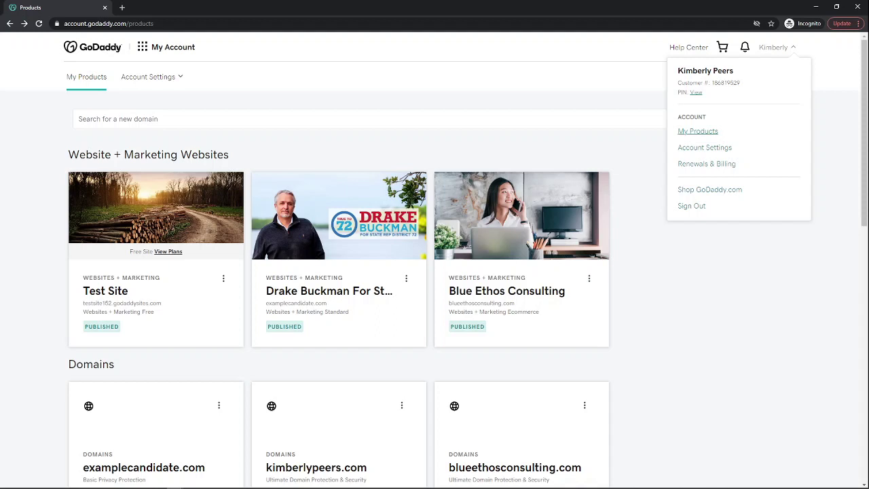
left_click(697, 131)
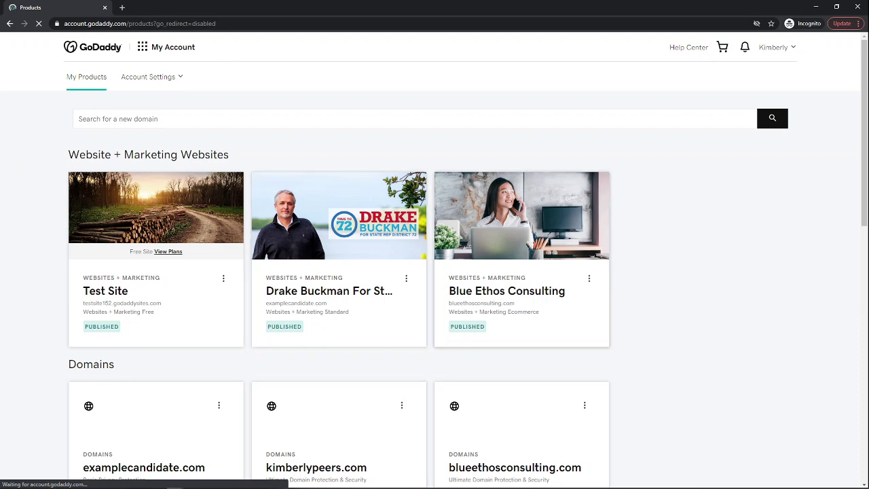
scroll(434, 258, "down", 4)
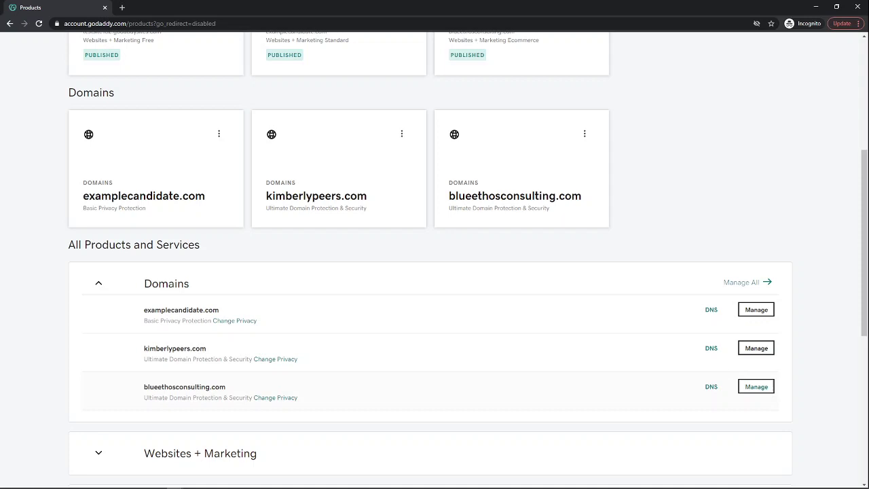
left_click(756, 386)
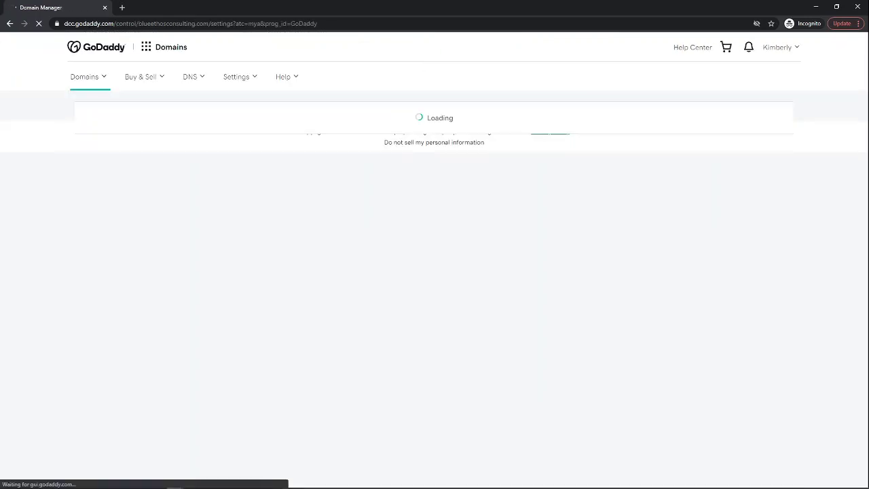
scroll(435, 272, "down", 8)
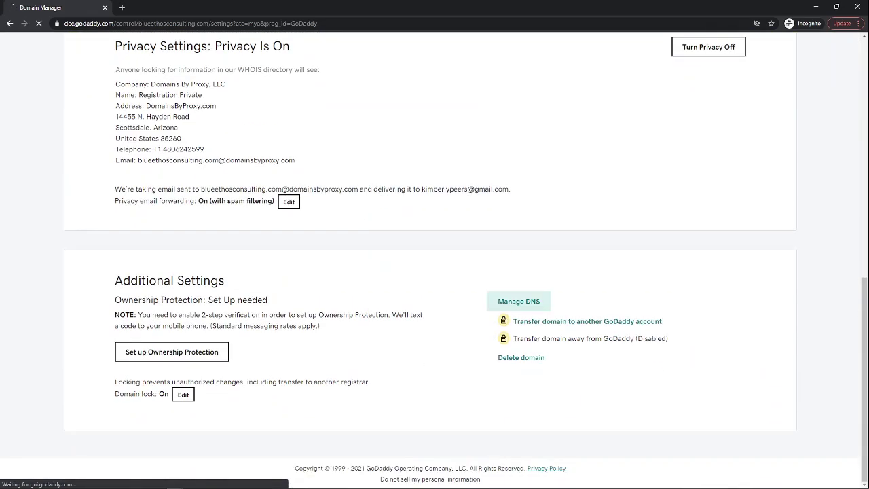
left_click(519, 301)
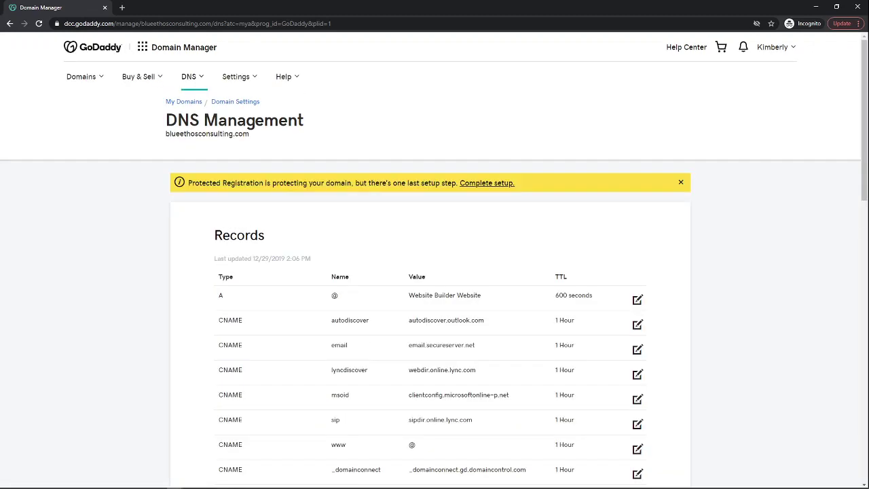
- Start a new DNS record below the existing records and set its type to CNAME
scroll(435, 272, "down", 4)
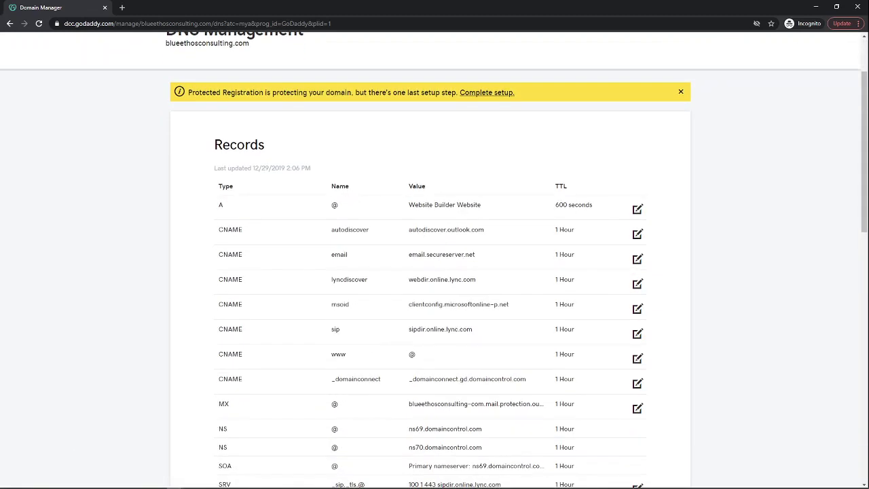
scroll(435, 272, "down", 2)
scroll(435, 271, "up", 5)
scroll(434, 272, "down", 4)
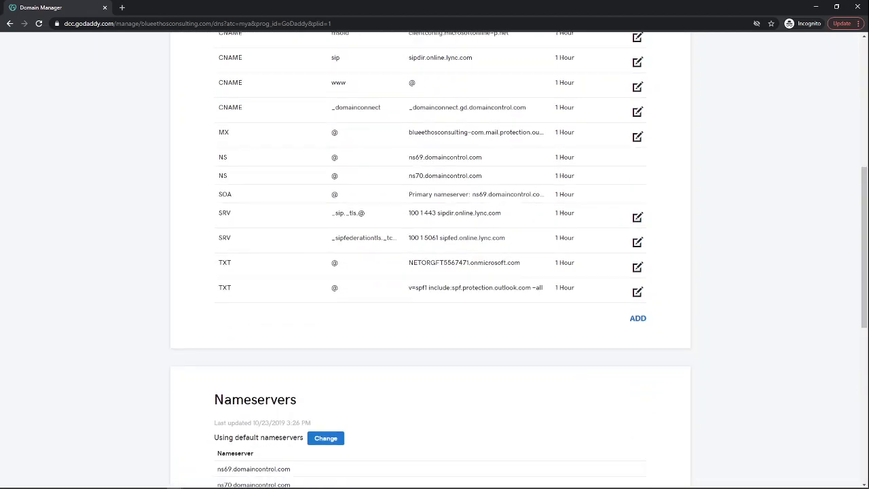
left_click(638, 318)
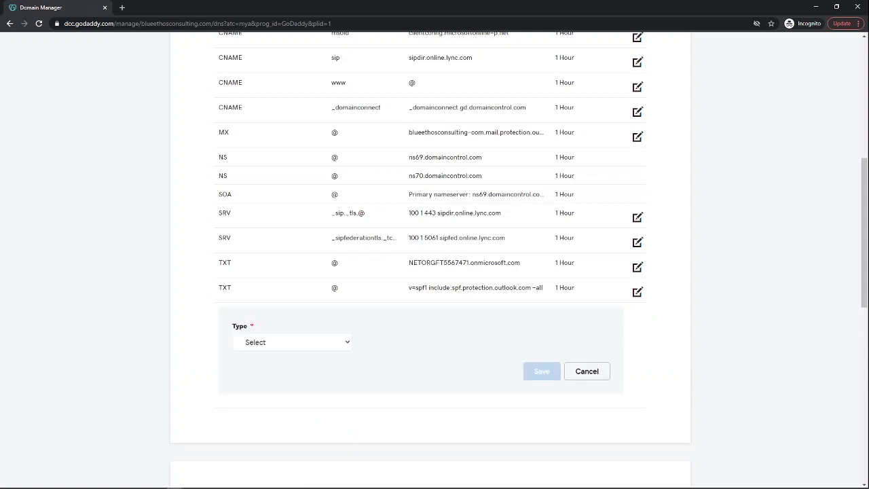
left_click(292, 342)
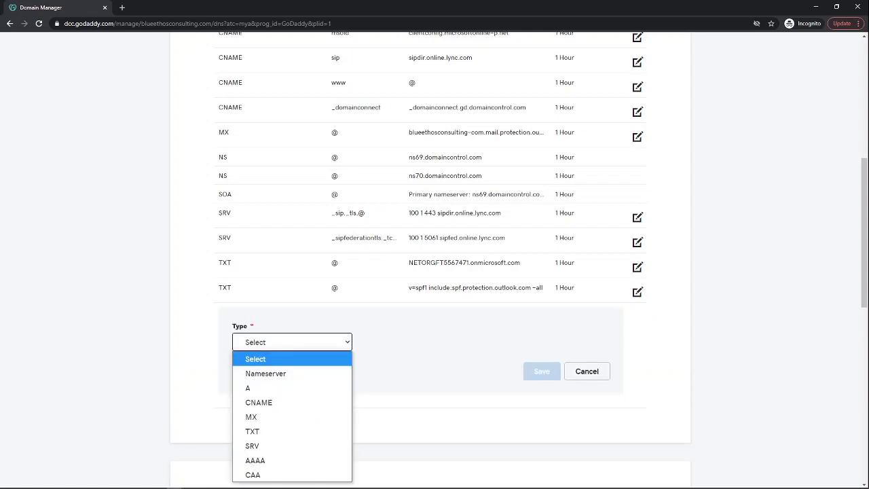
left_click(260, 403)
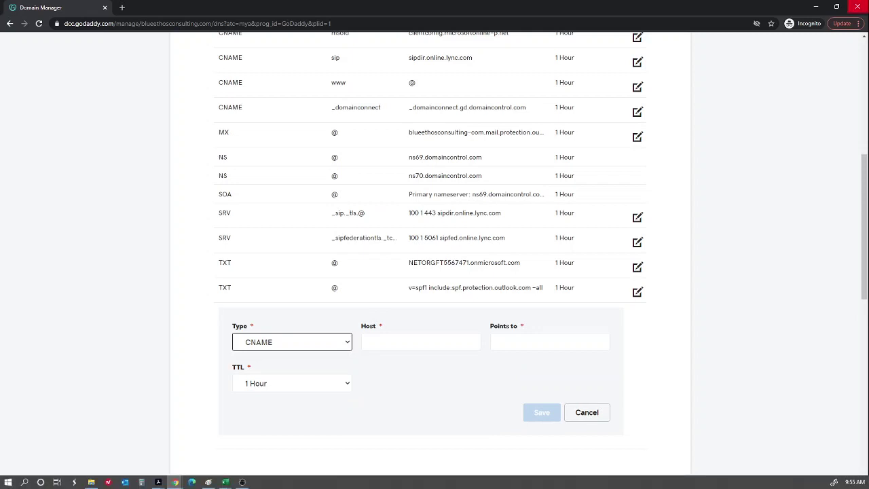
- Switch to HubSpot's "Connect your email sending domain" article and view in full screen how its video fills in the CNAME record
left_click(837, 7)
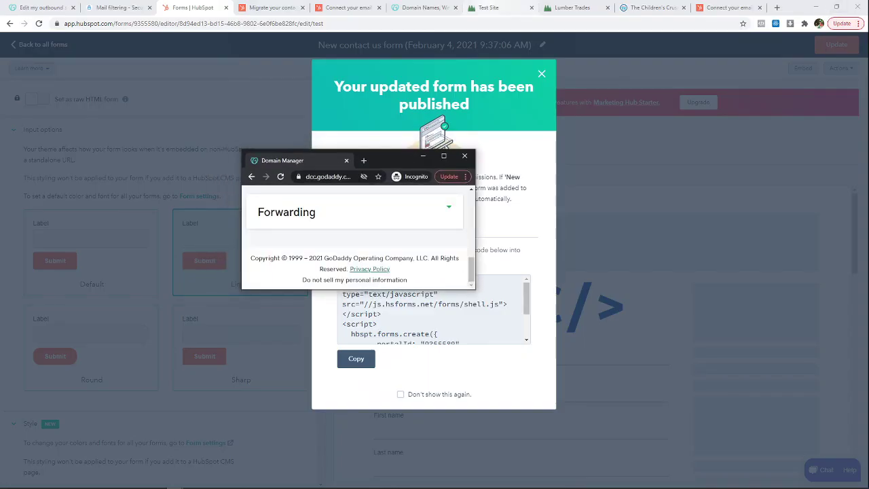
left_click(348, 8)
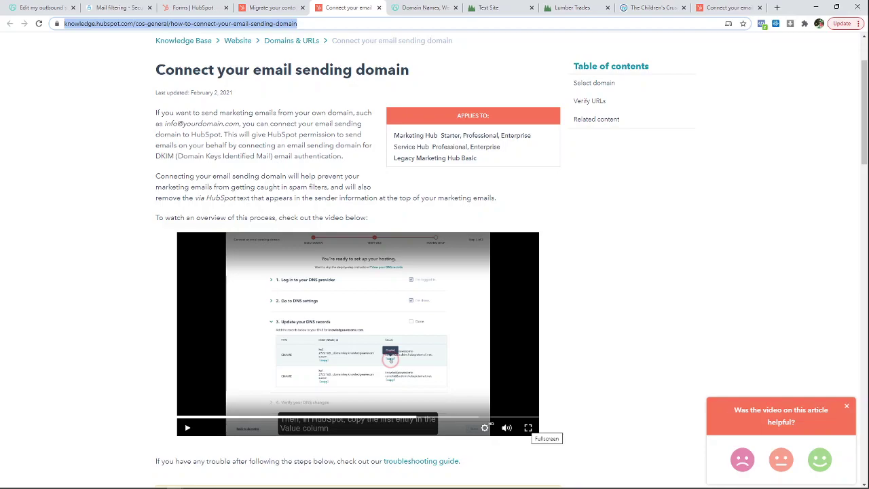
left_click(528, 428)
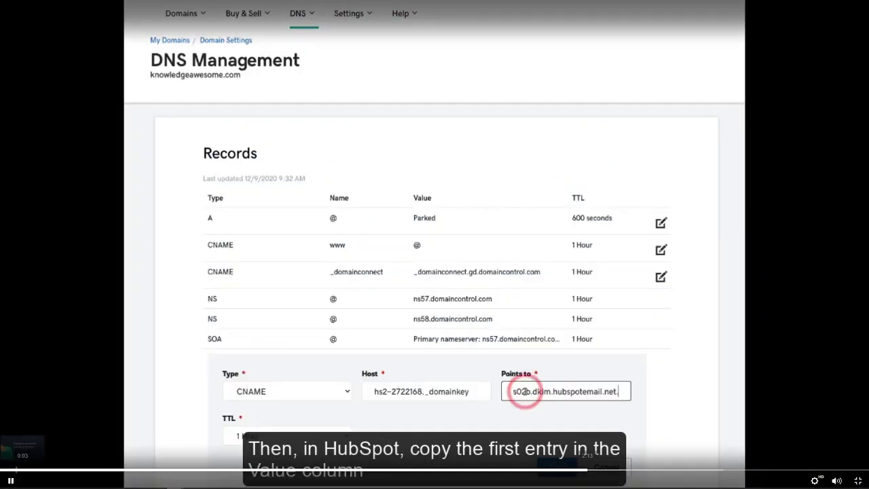
key("space")
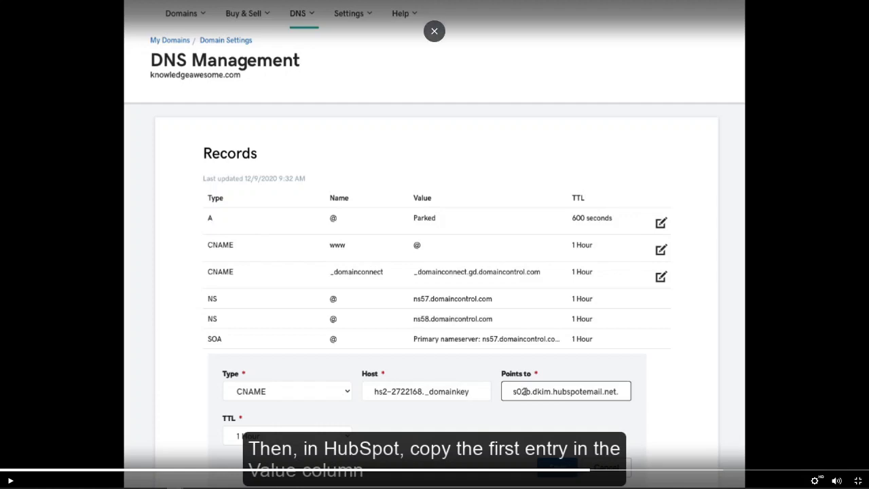
left_click(435, 30)
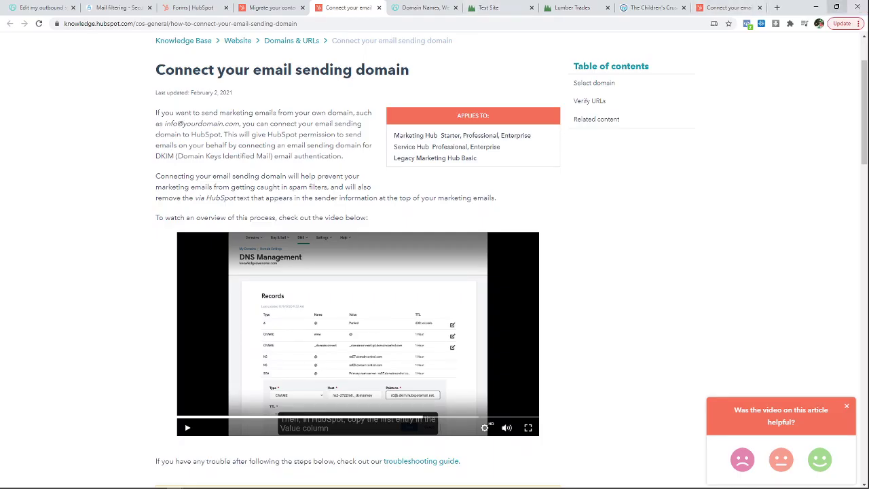
left_click(837, 6)
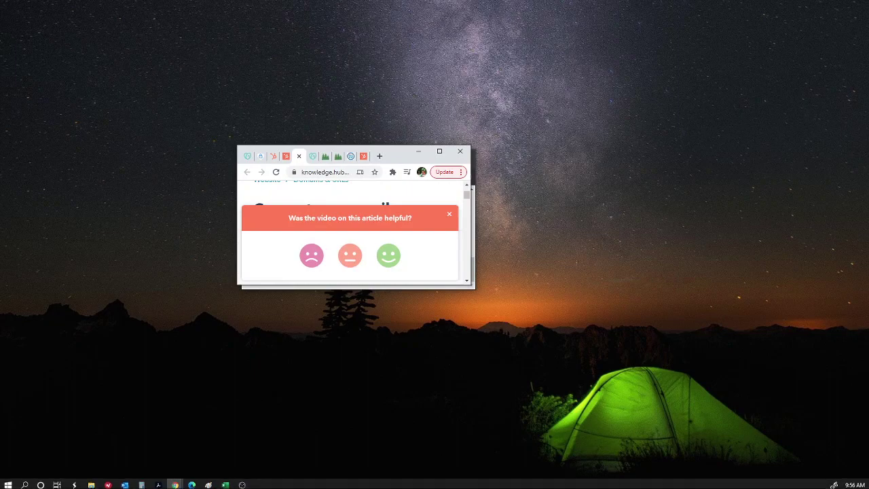
- Return to the GoDaddy window and set the new CNAME record's host to ngpweb3._domainkey, without the domain name
key("alt+Tab")
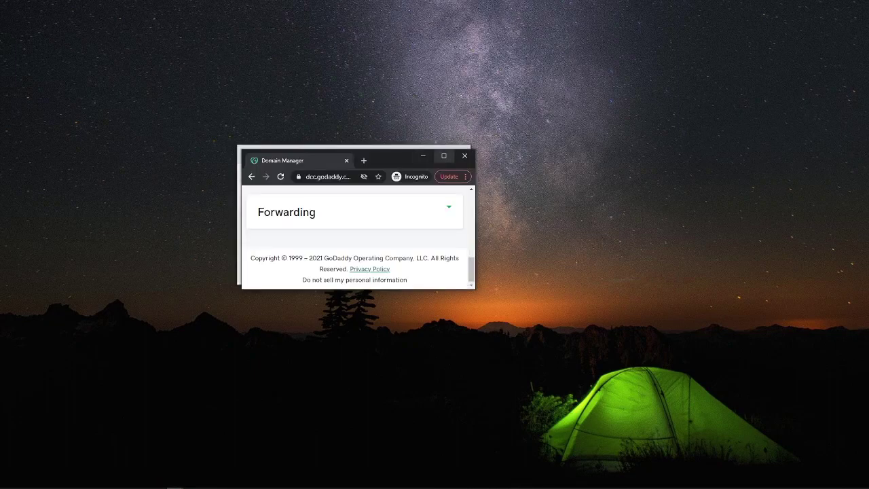
left_click(443, 156)
left_click(415, 398)
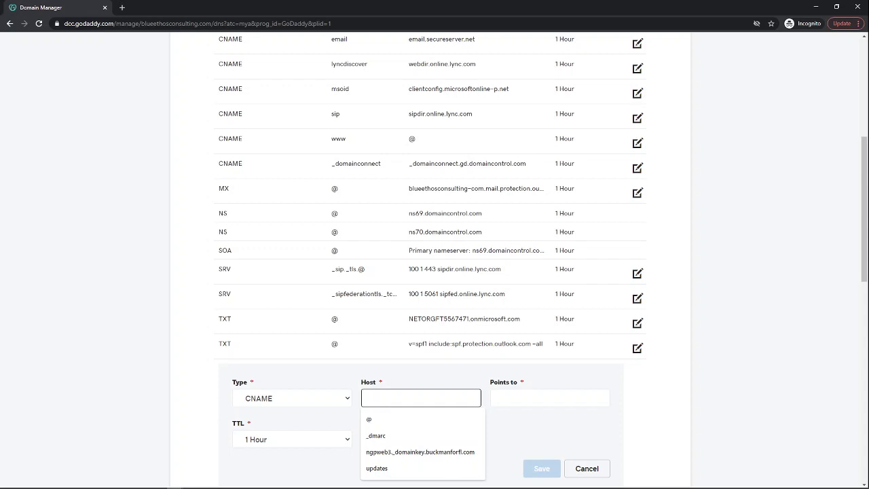
left_click(420, 453)
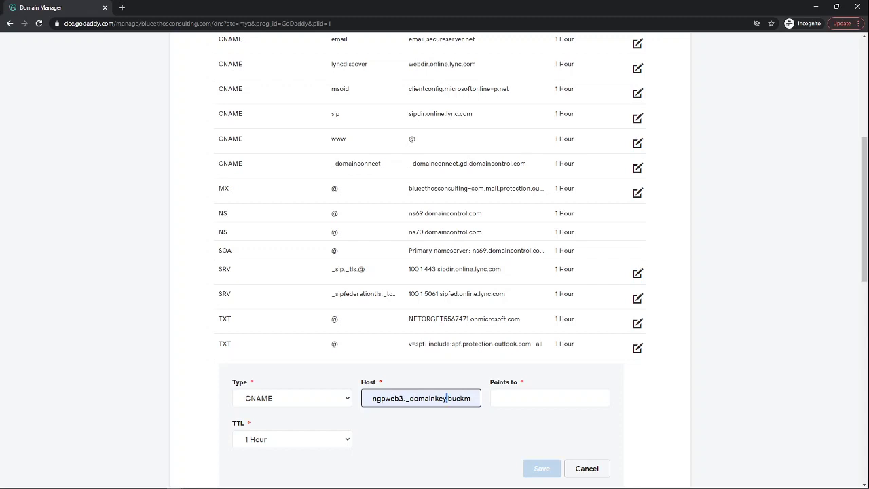
key("shift+End")
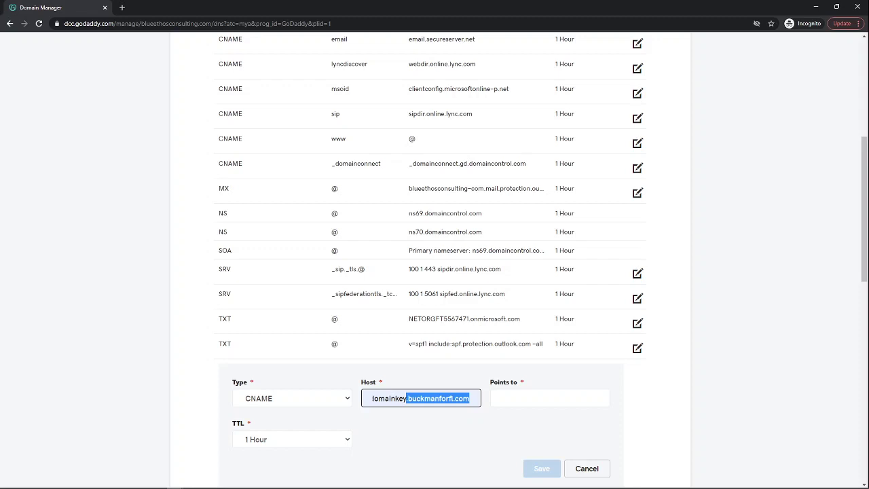
key("Delete")
- Switch back to the HubSpot article's video and examine in full screen where the first CNAME record's value is copied
key("alt+Tab")
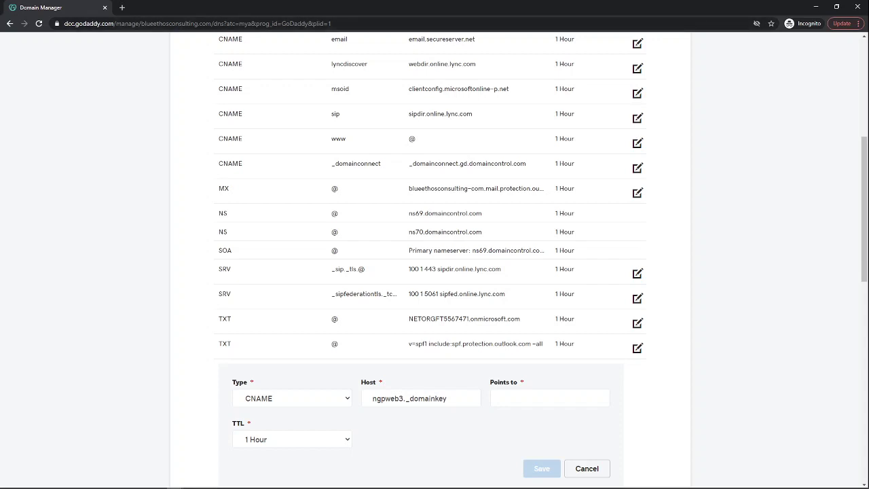
left_click(837, 7)
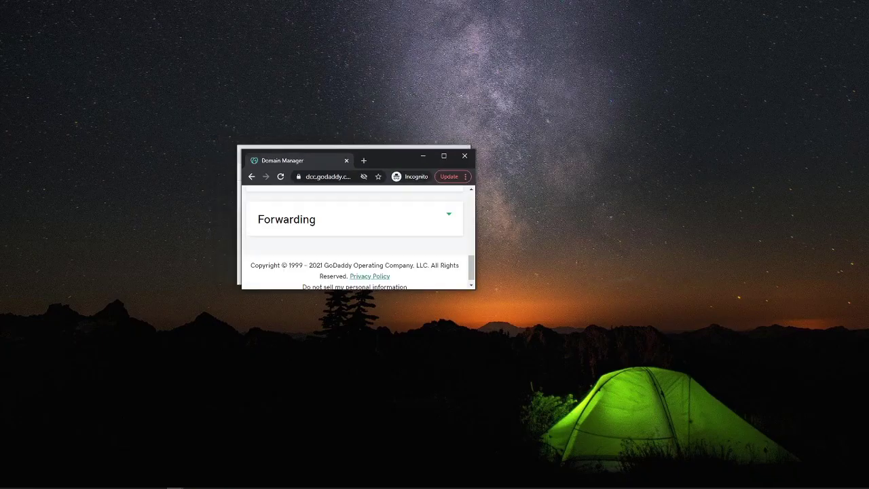
left_click_drag(406, 158, 454, 178)
left_click(404, 155)
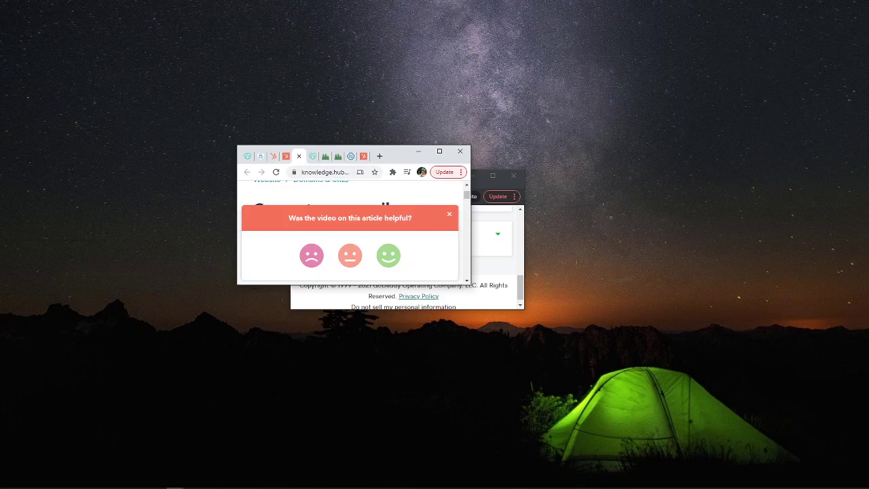
left_click(439, 151)
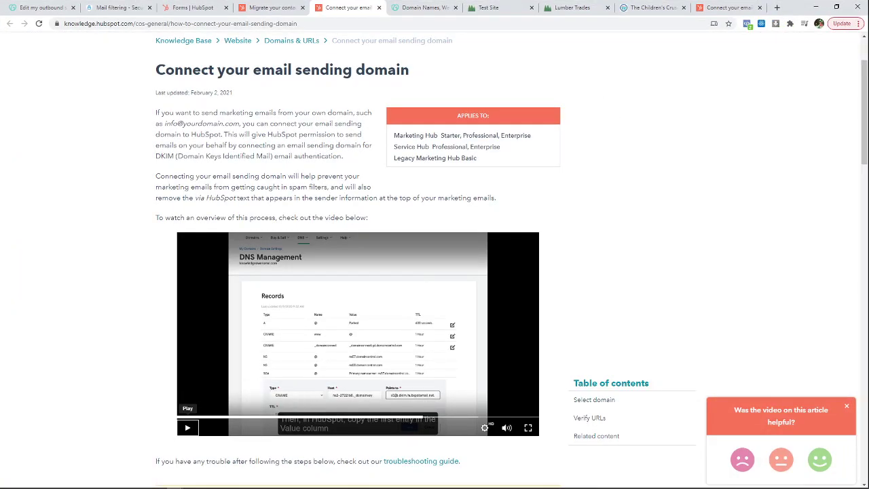
left_click(528, 427)
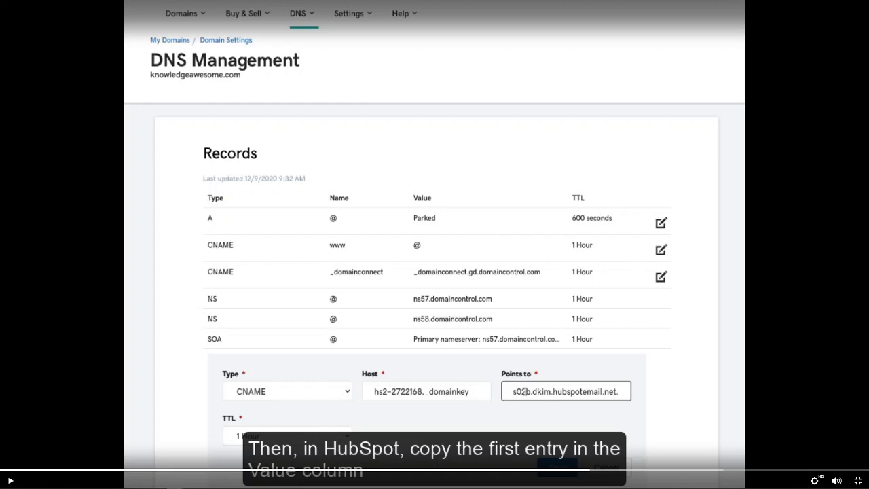
left_click(583, 469)
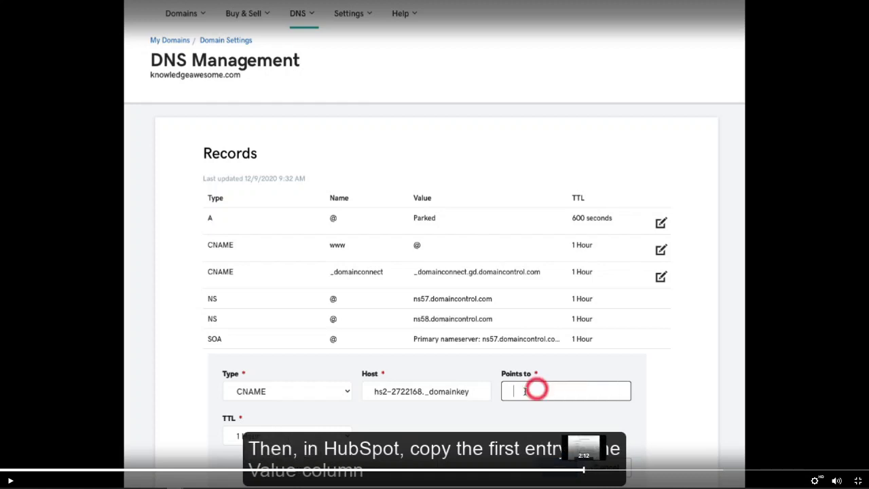
left_click(574, 470)
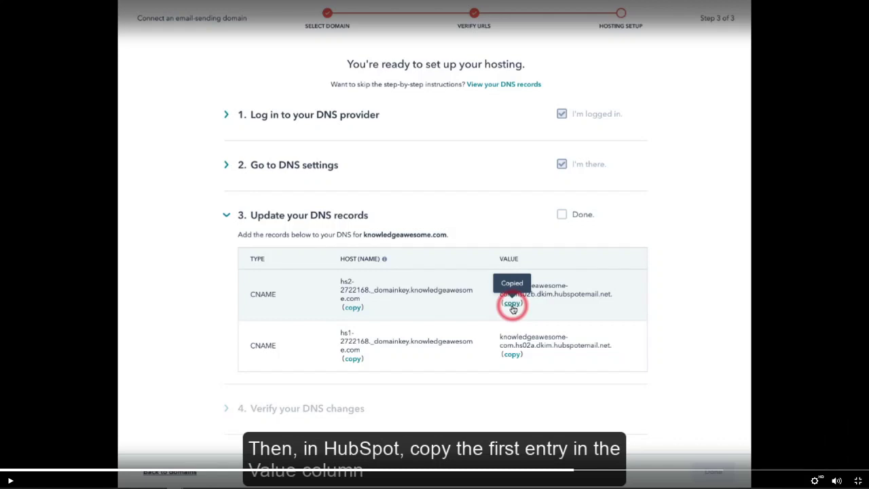
left_click(858, 480)
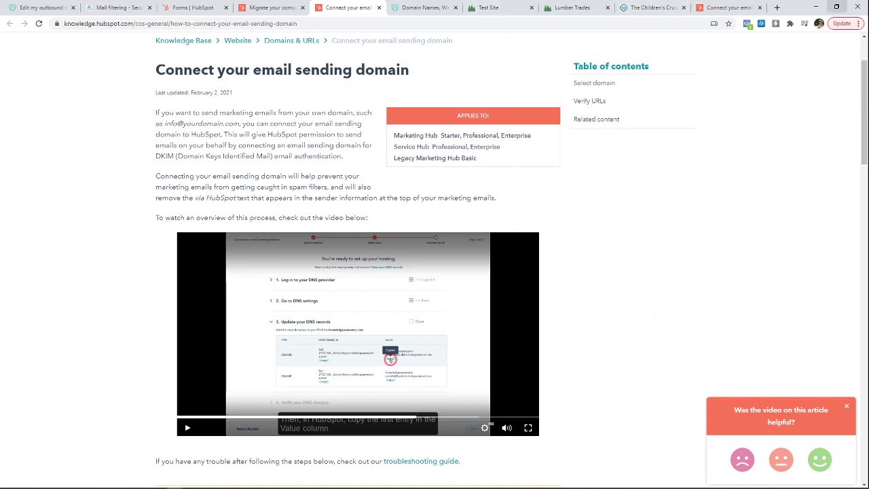
left_click(837, 6)
- Return to the GoDaddy window and cancel the new CNAME record without entering a Points to value
key("alt+Tab")
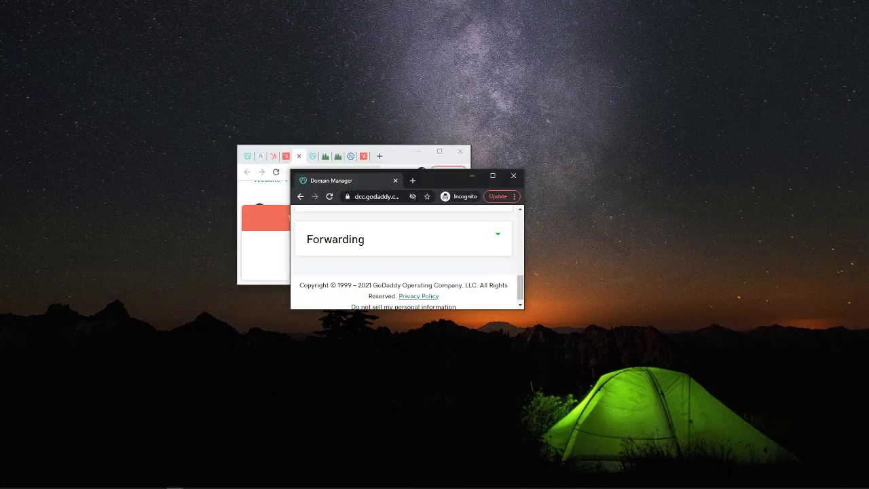
left_click(492, 175)
left_click(533, 406)
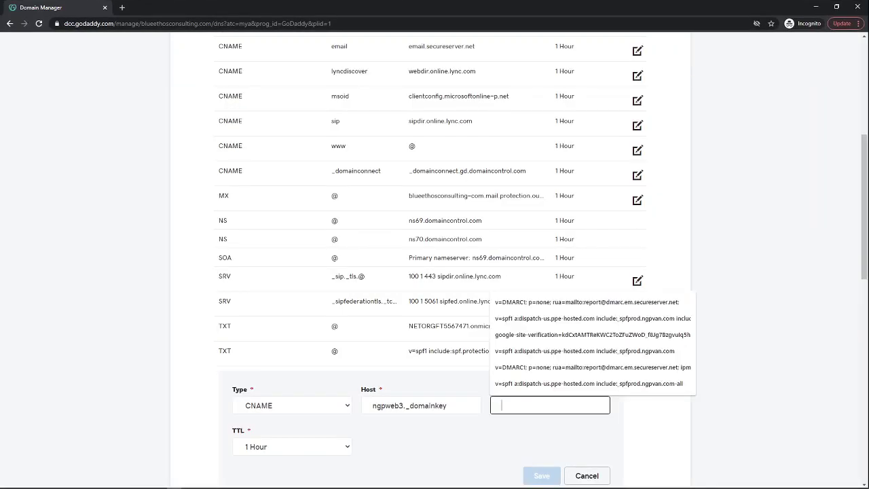
key("alt+Tab")
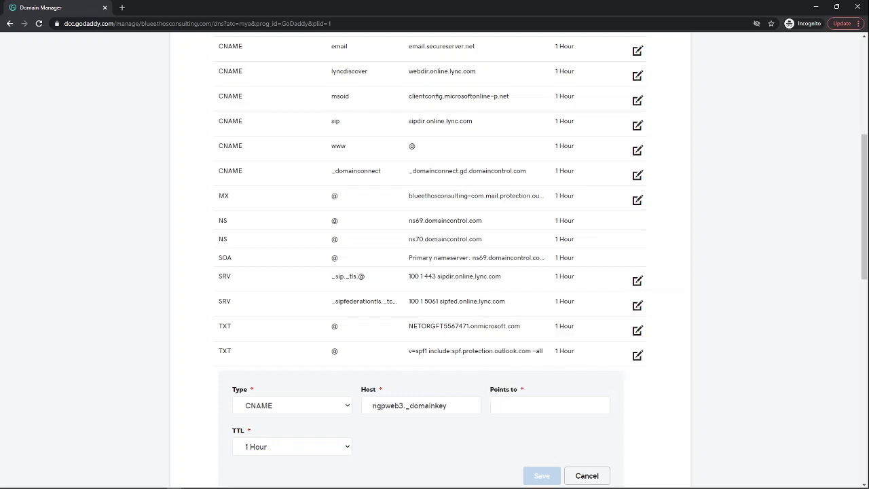
scroll(435, 272, "down", 3)
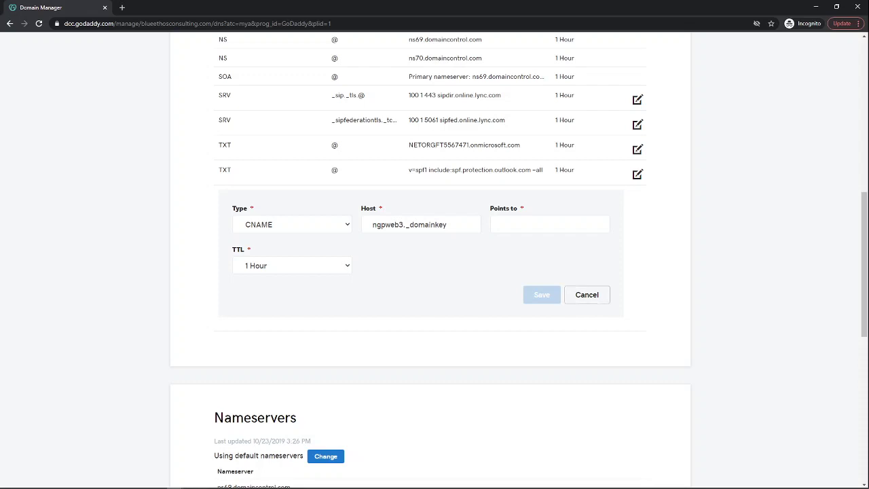
left_click(586, 295)
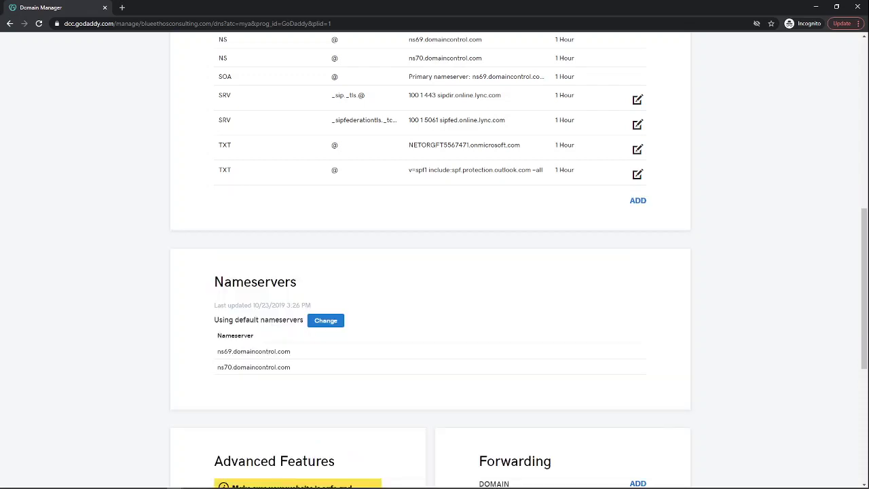
scroll(431, 259, "up", 10)
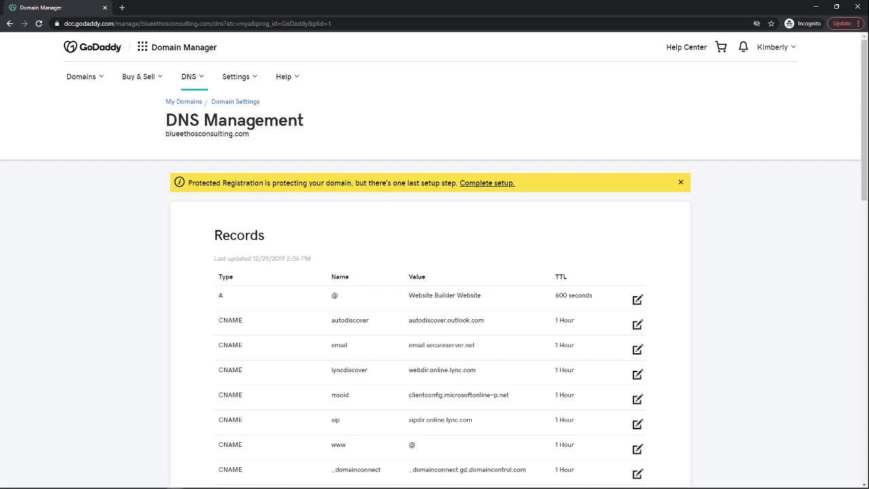
- Leave DNS Management for the account's product list and open the Test Site dashboard under Websites + Marketing
scroll(435, 272, "down", 2)
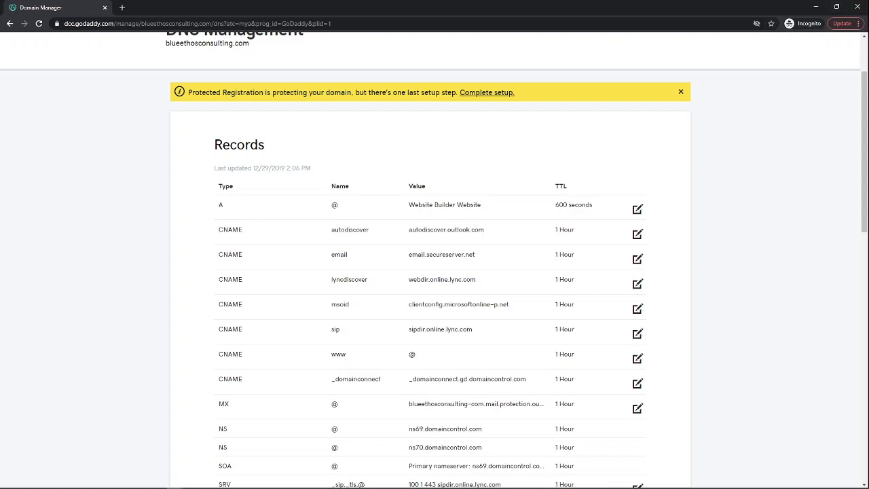
scroll(434, 271, "up", 2)
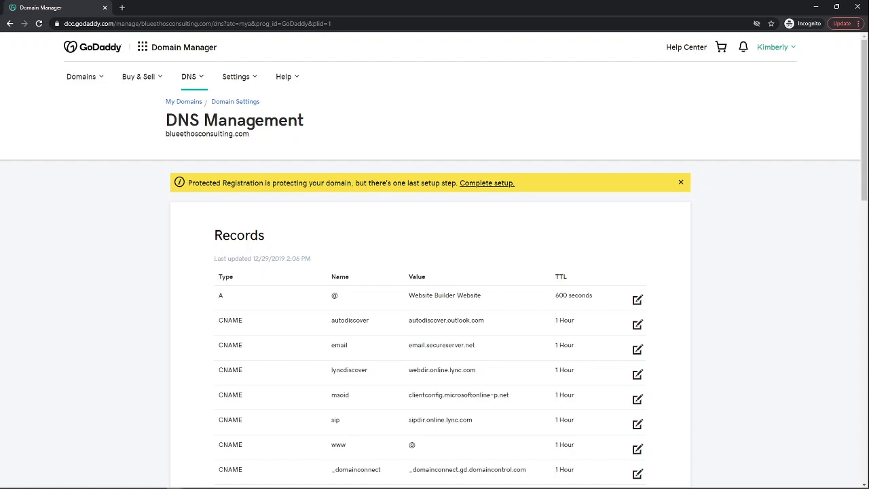
left_click(773, 47)
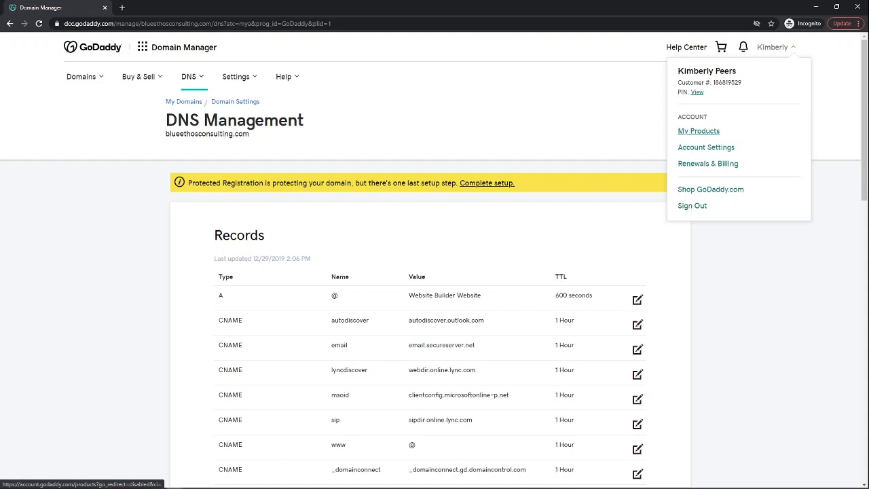
left_click(698, 131)
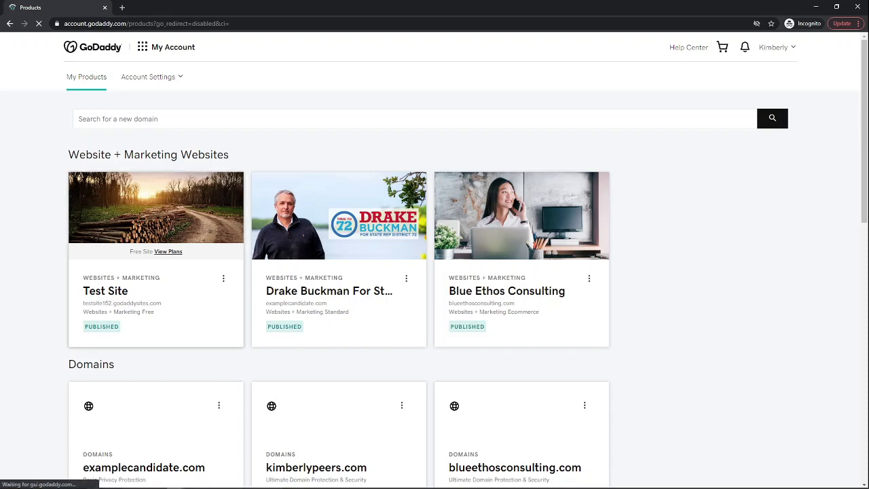
left_click(156, 295)
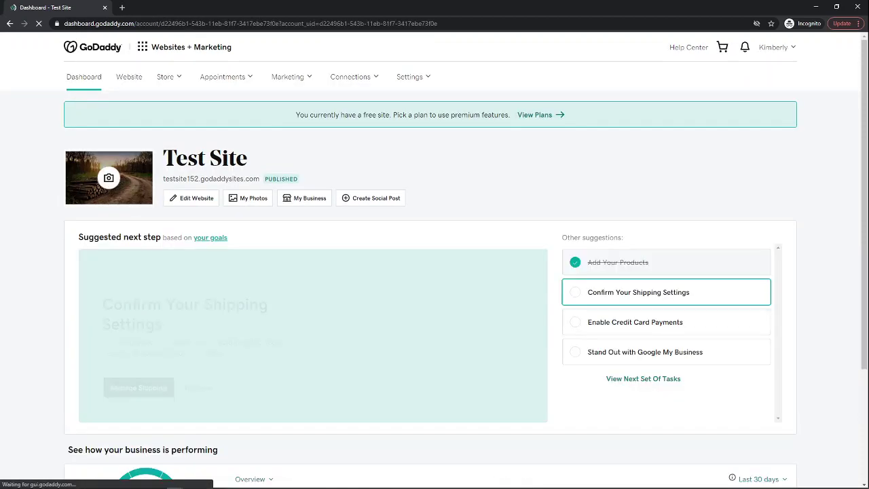
- Open the published site testsite152.godaddysites.com from the dashboard and look through its home page down to What We Offer
left_click(211, 179)
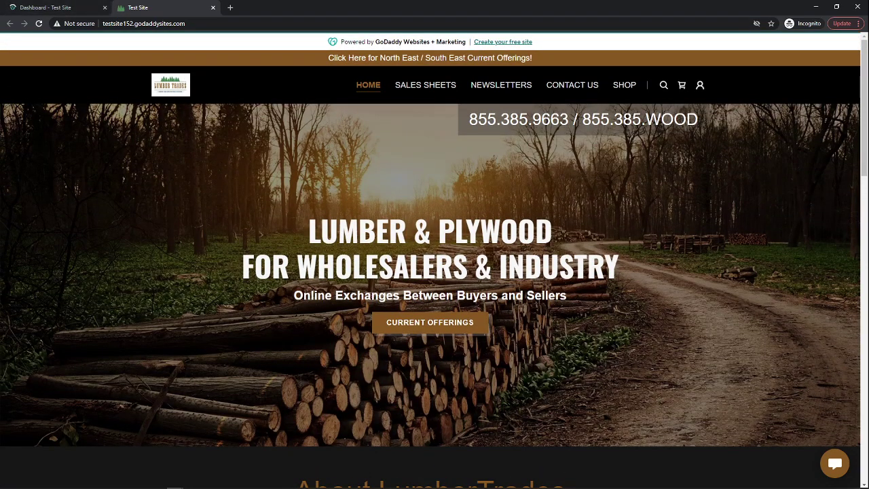
left_click(52, 8)
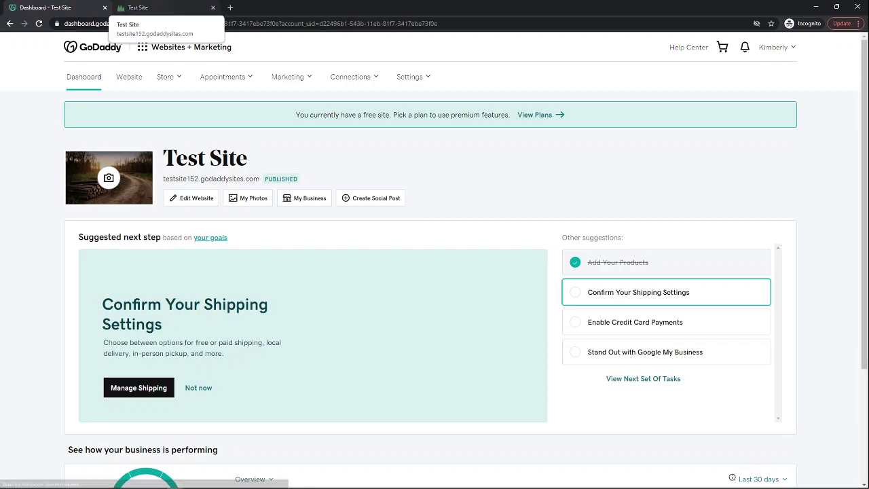
left_click(156, 8)
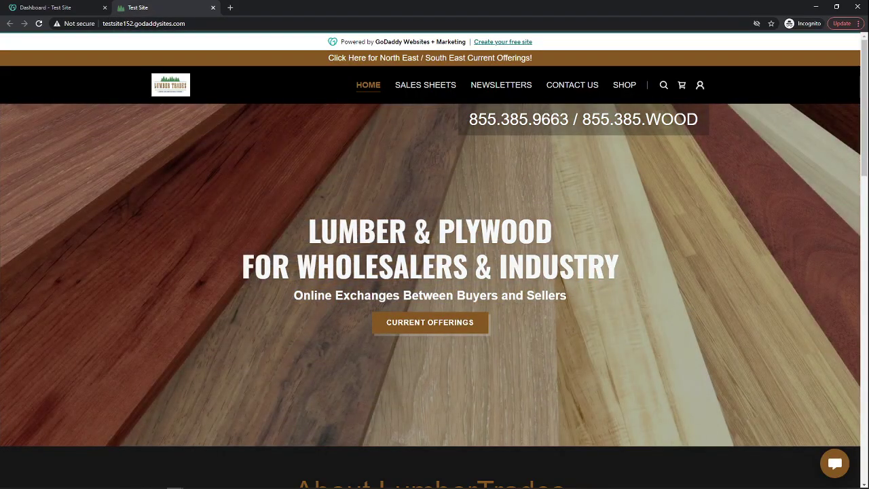
scroll(435, 271, "down", 3)
scroll(435, 272, "up", 3)
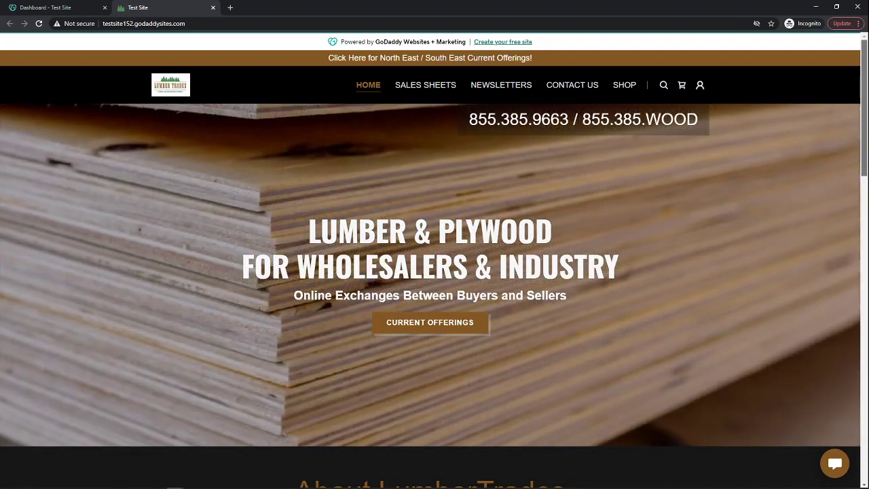
scroll(435, 271, "down", 1)
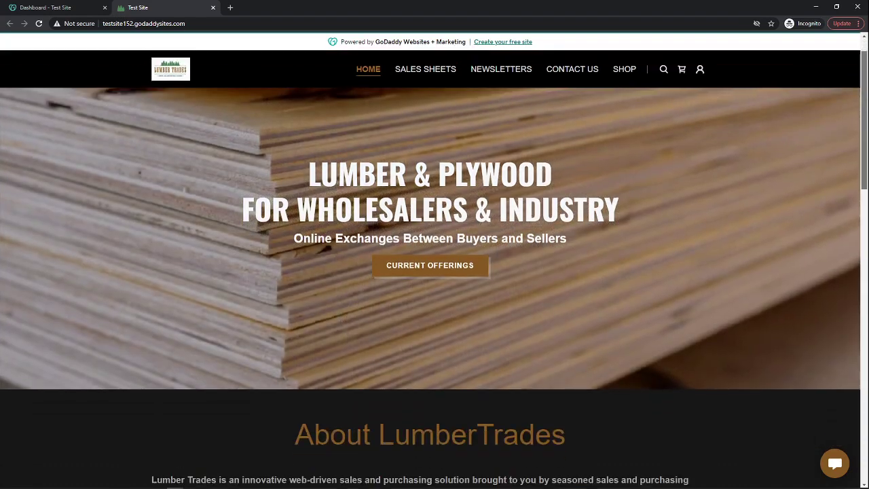
scroll(434, 272, "up", 1)
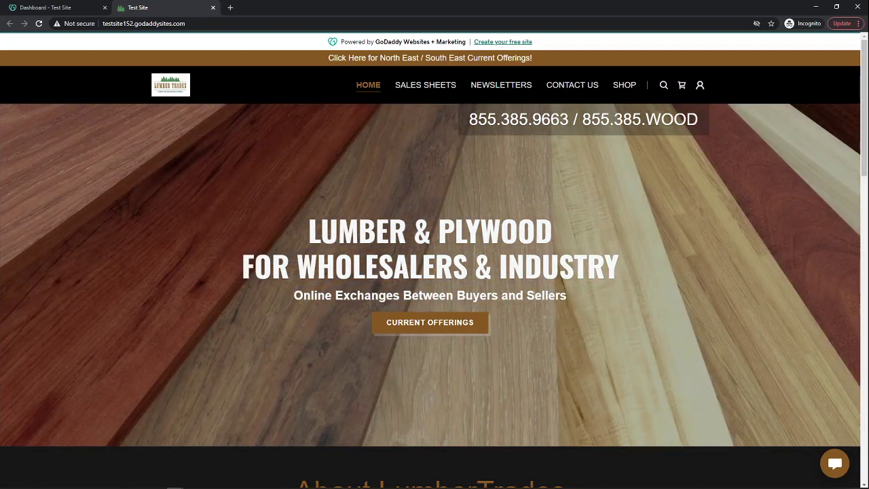
scroll(435, 271, "down", 5)
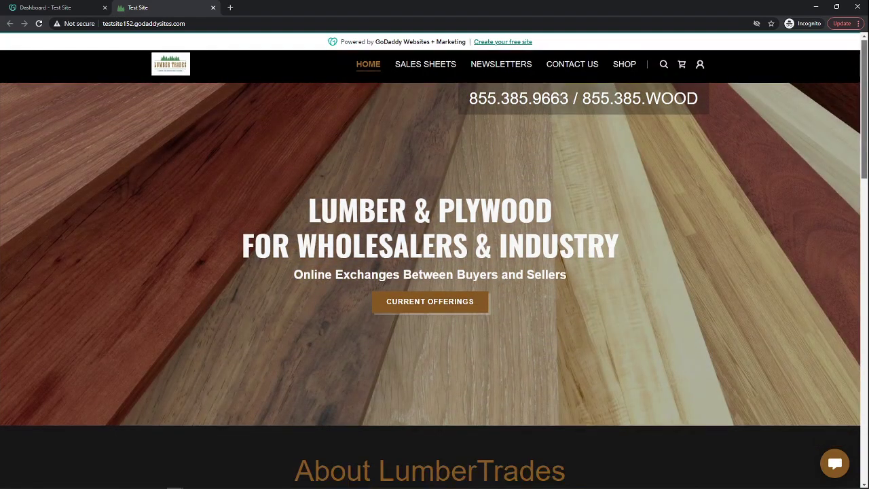
scroll(434, 272, "down", 8)
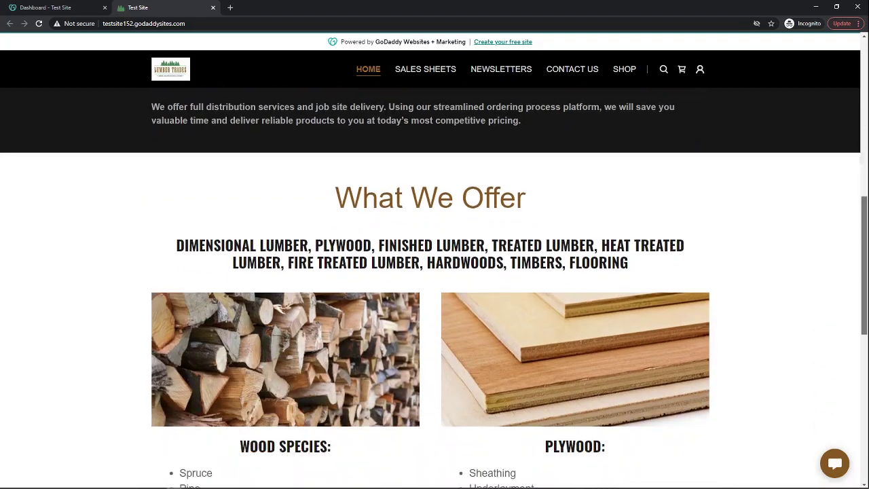
- Examine the Finance Plan + Budget Google Sheet embedded in the home page and the Subscribe section below it
scroll(435, 271, "down", 2)
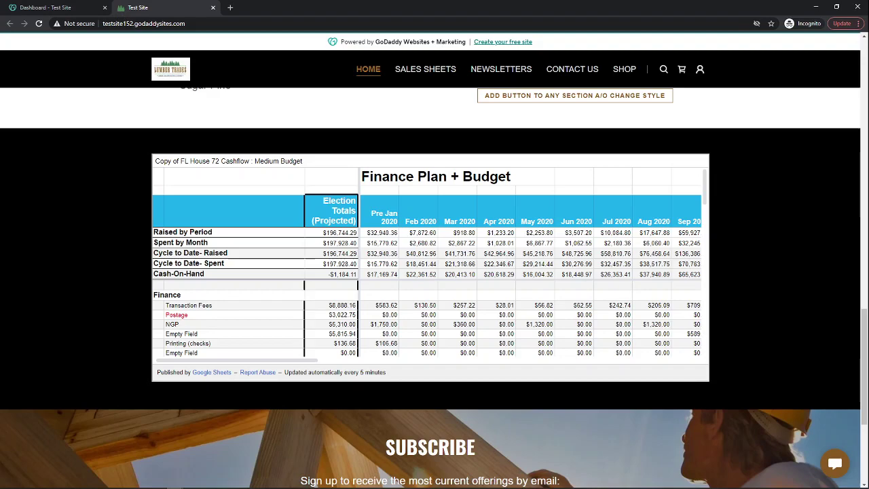
scroll(429, 264, "down", 10)
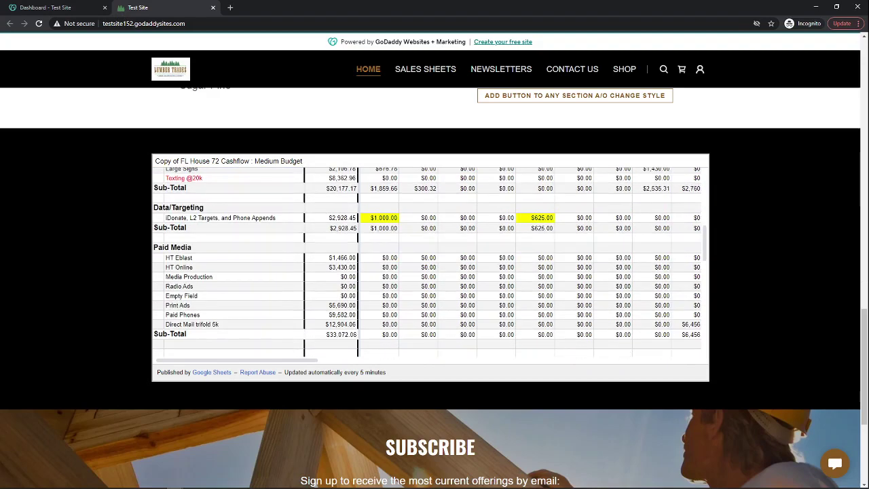
scroll(430, 265, "up", 8)
scroll(430, 265, "up", 2)
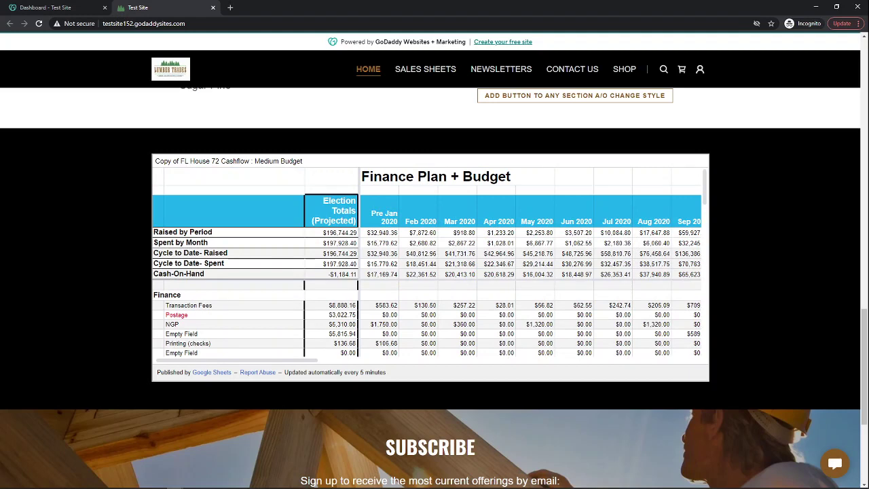
scroll(430, 264, "down", 4)
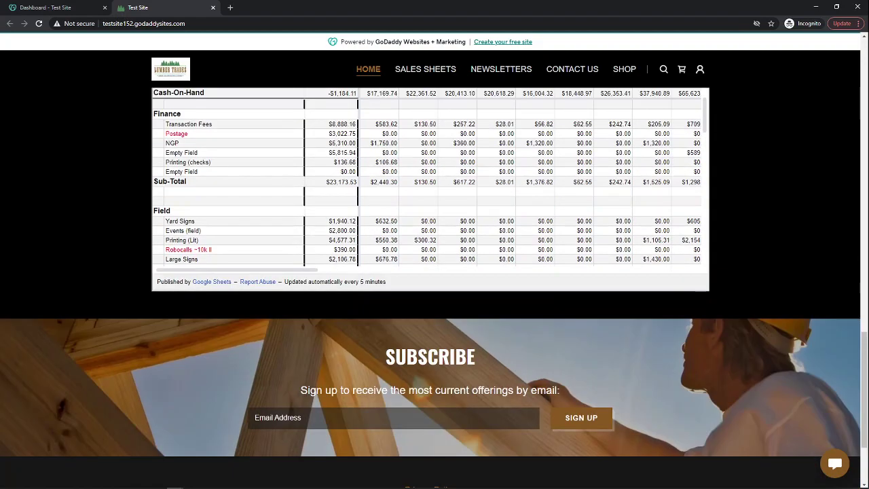
scroll(429, 265, "down", 6)
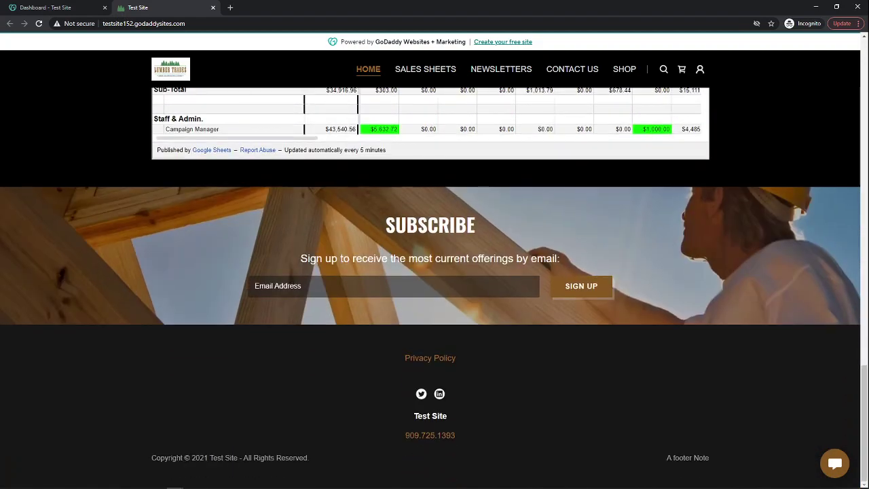
- Open the site's contact messaging form, view it in a narrow, full-height phone-width browser window, and close the form
left_click(835, 463)
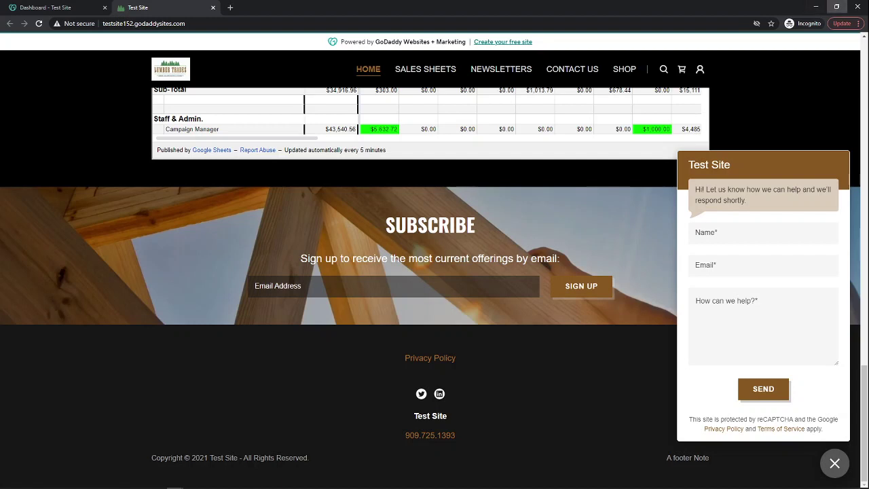
left_click(836, 7)
left_click_drag(524, 246, 434, 258)
left_click_drag(413, 309, 407, 488)
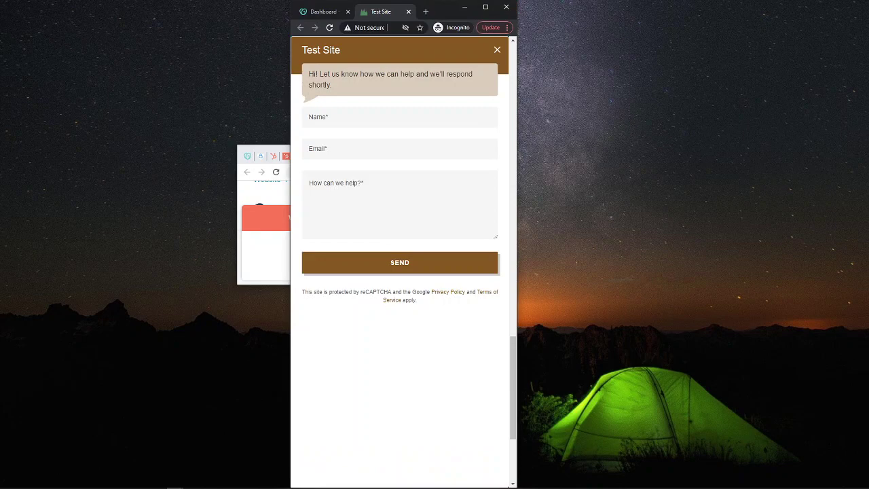
left_click(497, 49)
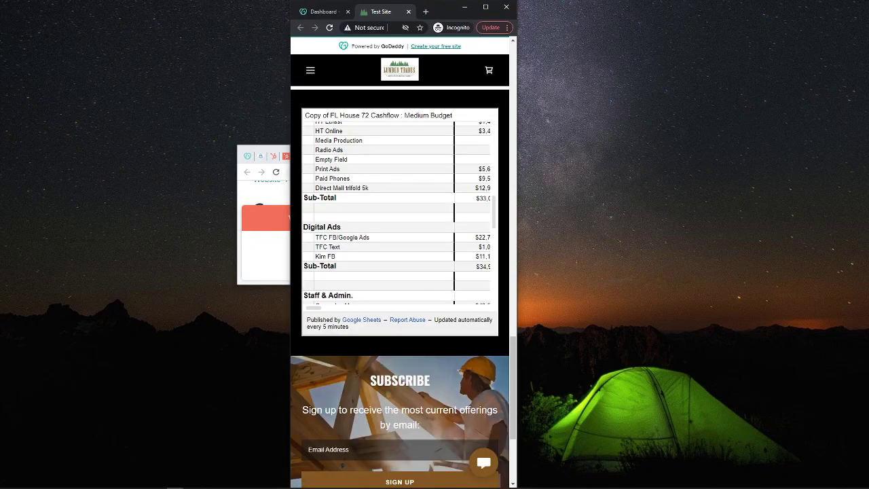
- Reload the site at phone width, examine its mobile layout down to the embedded budget sheet, and maximize the window again
left_click_drag(514, 388, 513, 94)
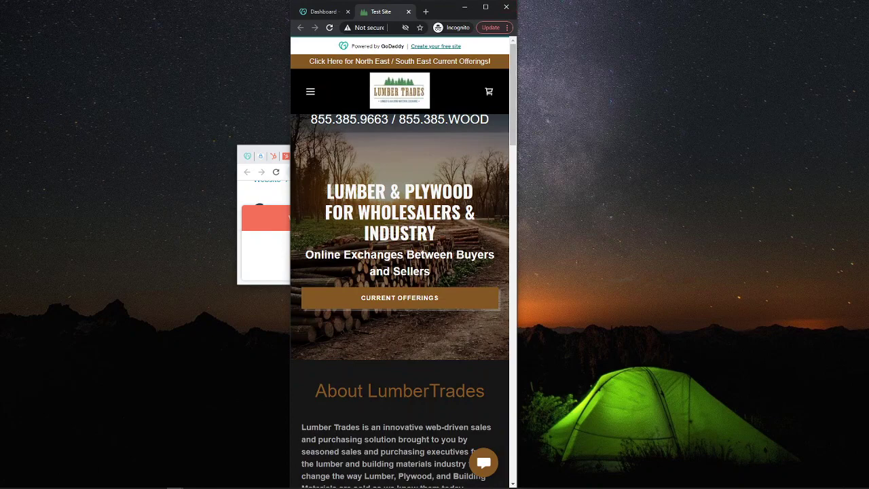
left_click(329, 28)
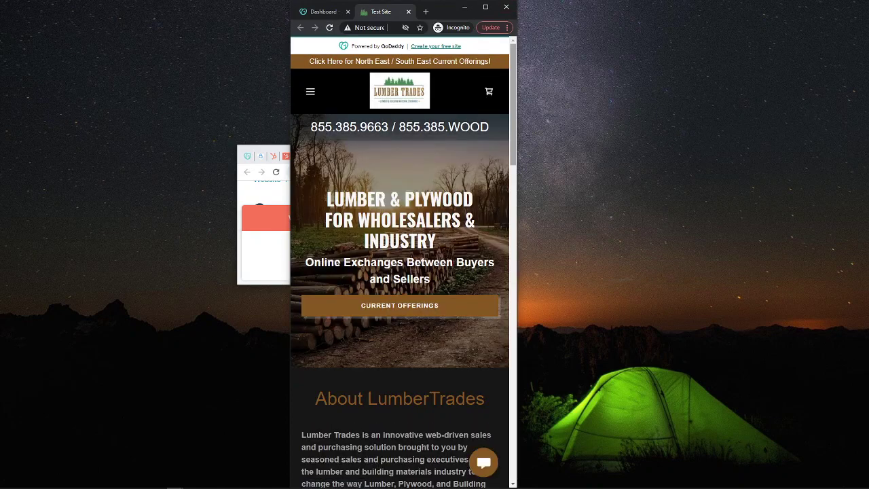
left_click_drag(513, 102, 513, 349)
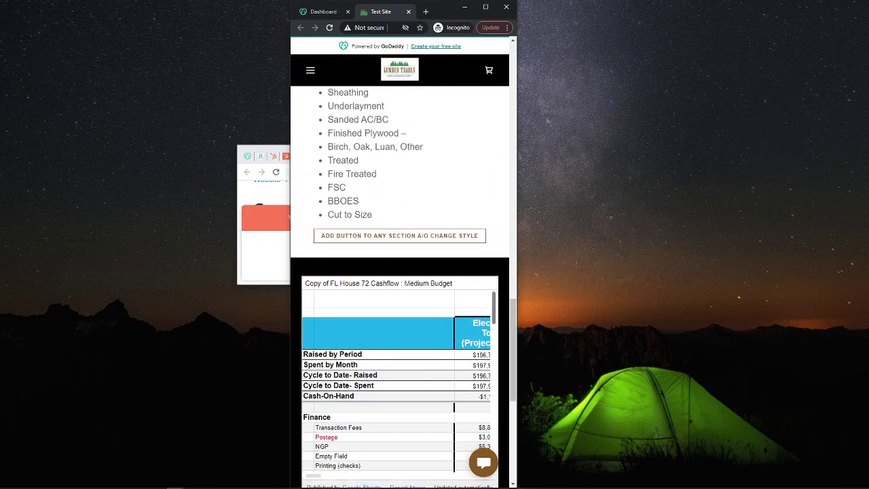
scroll(399, 306, "down", 1)
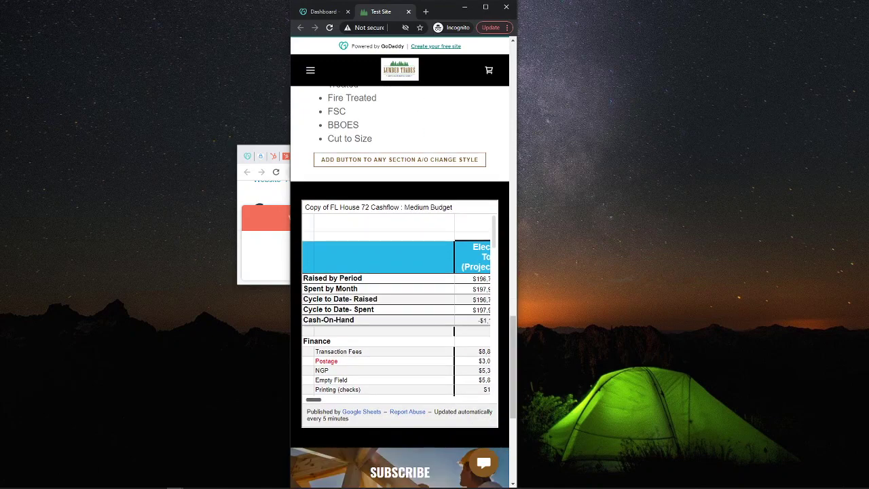
left_click_drag(313, 399, 514, 107)
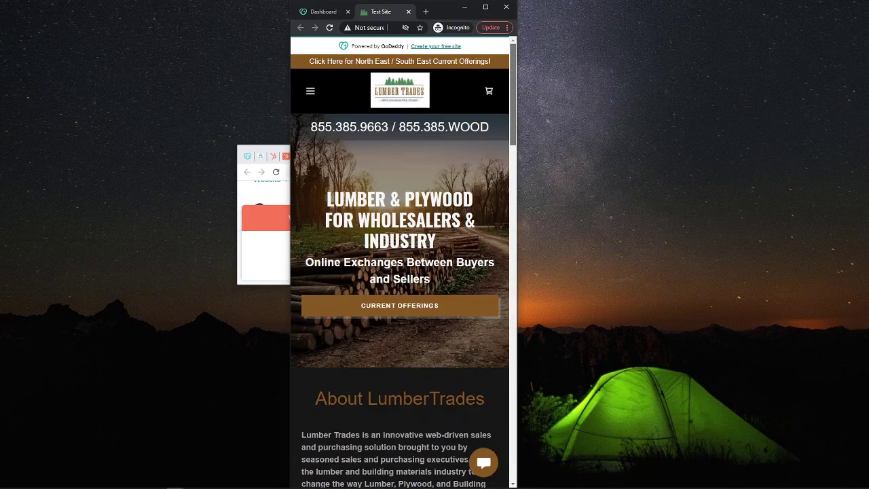
left_click(486, 7)
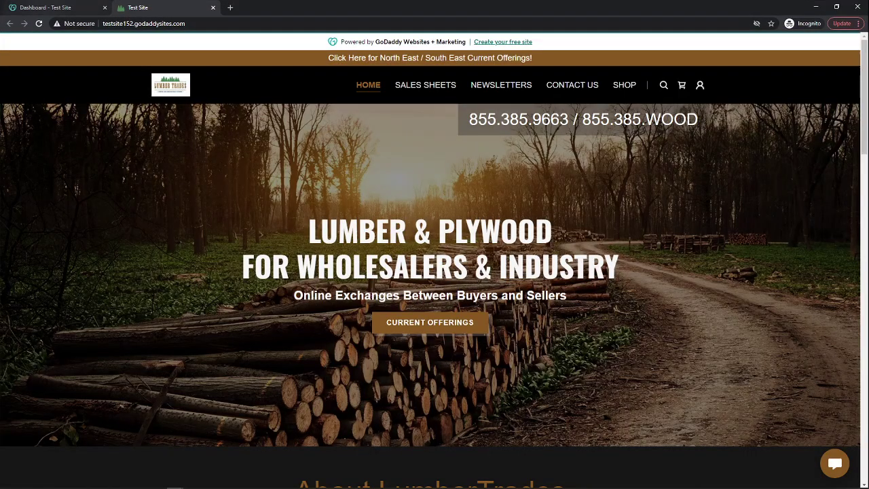
- Open Test Site in the website editor and add an HTML section above About LumberTrades on the Home page
left_click(46, 7)
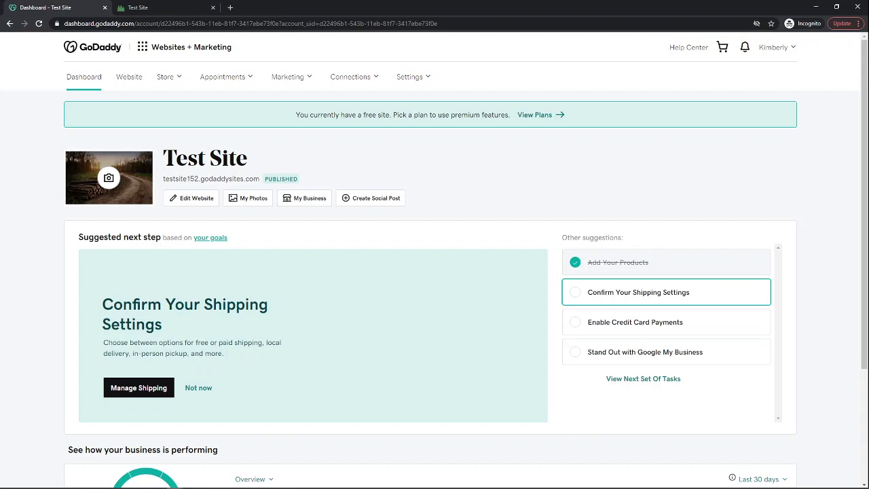
left_click(192, 198)
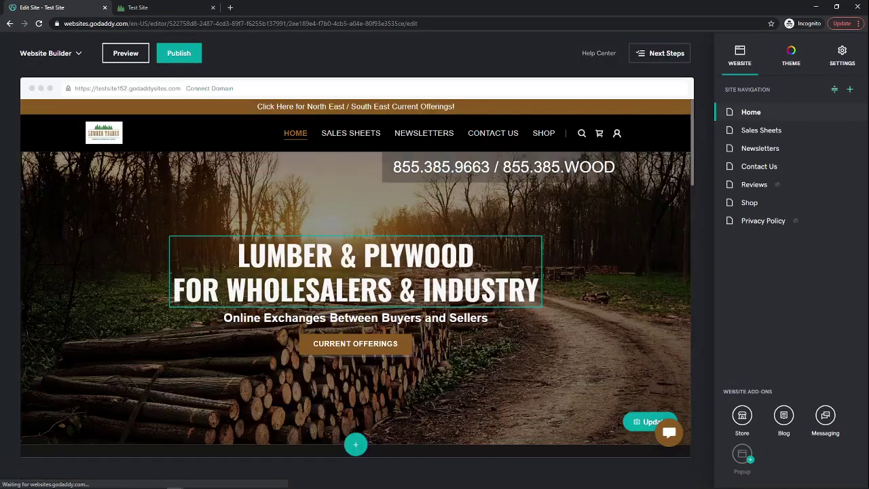
scroll(356, 272, "down", 3)
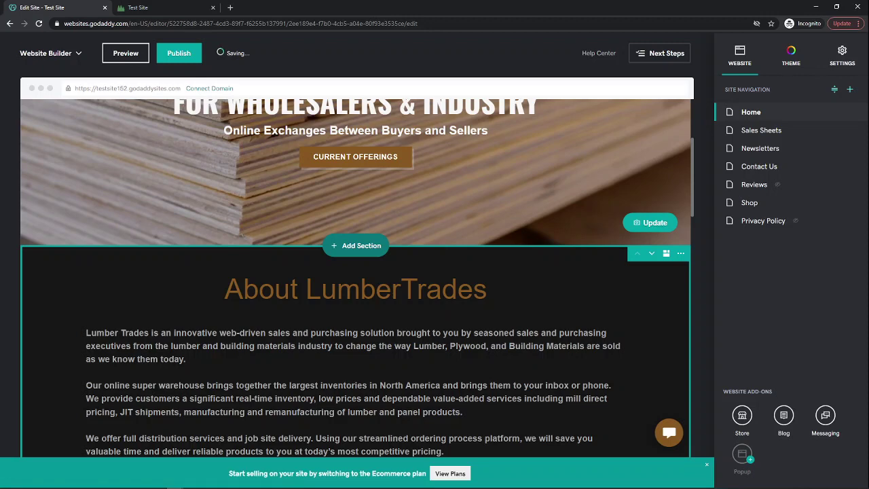
left_click(355, 245)
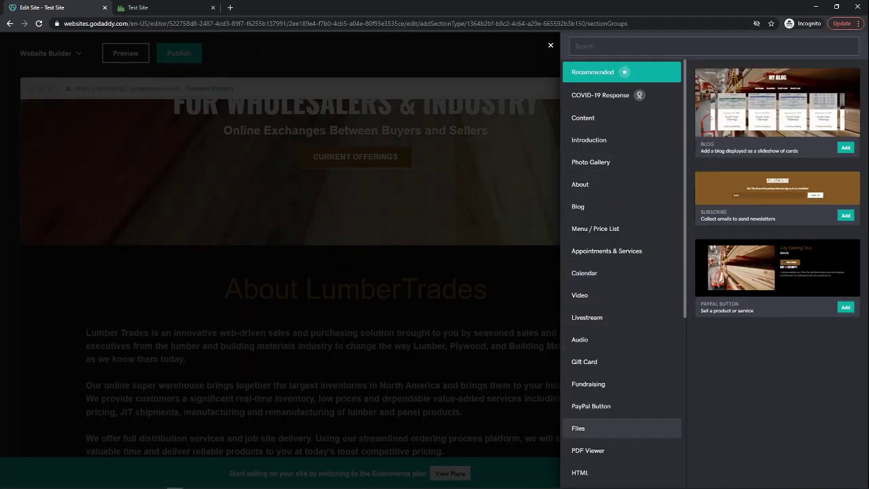
left_click(597, 473)
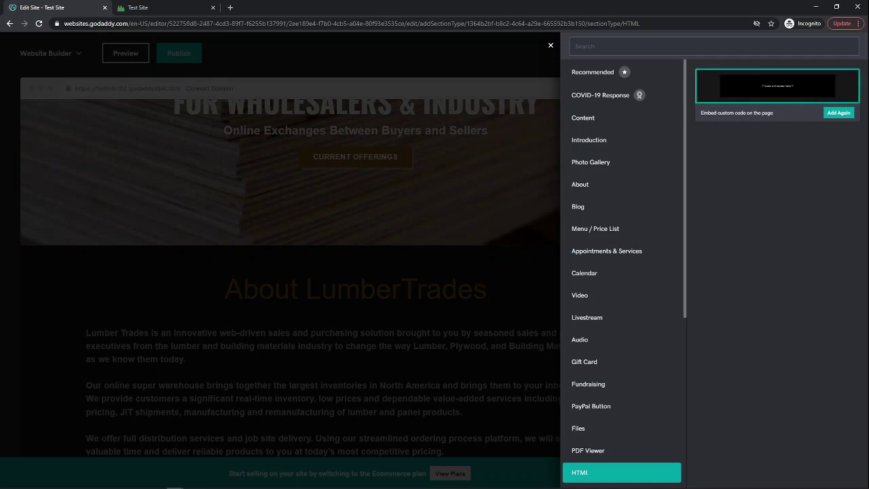
left_click(838, 113)
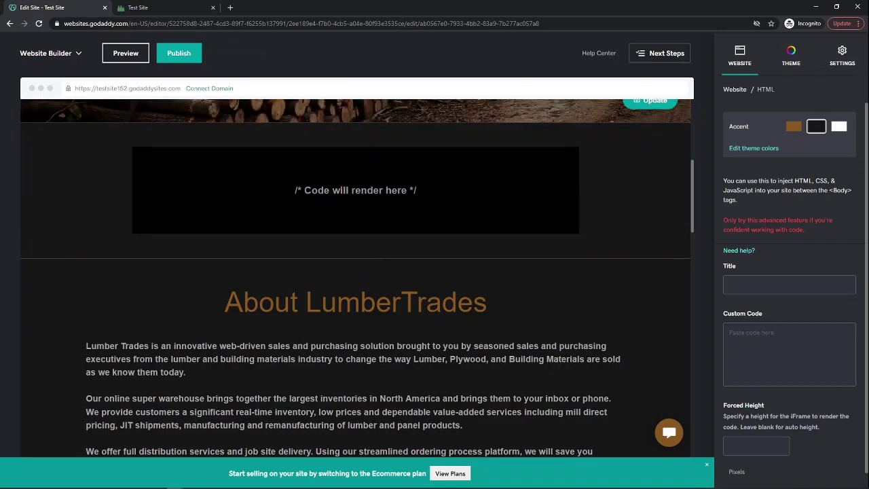
- Switch to the HubSpot window and copy the embed code of the New contact us form
left_click(837, 7)
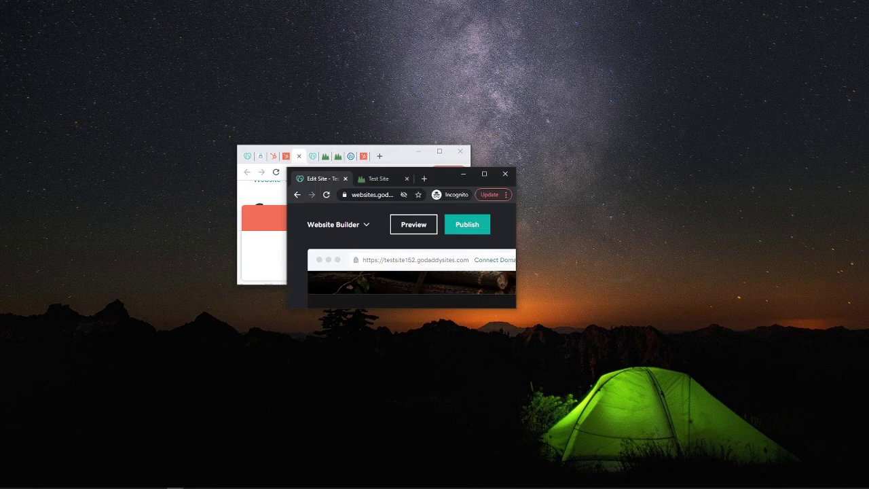
left_click(401, 153)
left_click(439, 150)
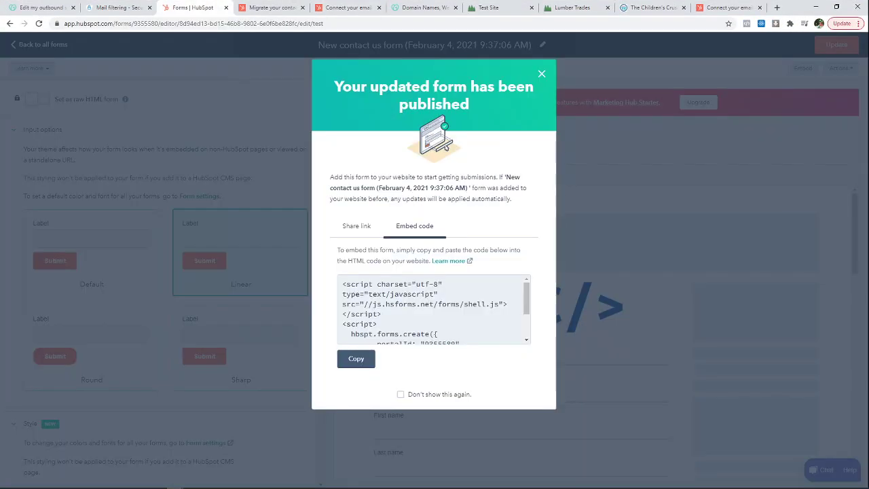
left_click(542, 74)
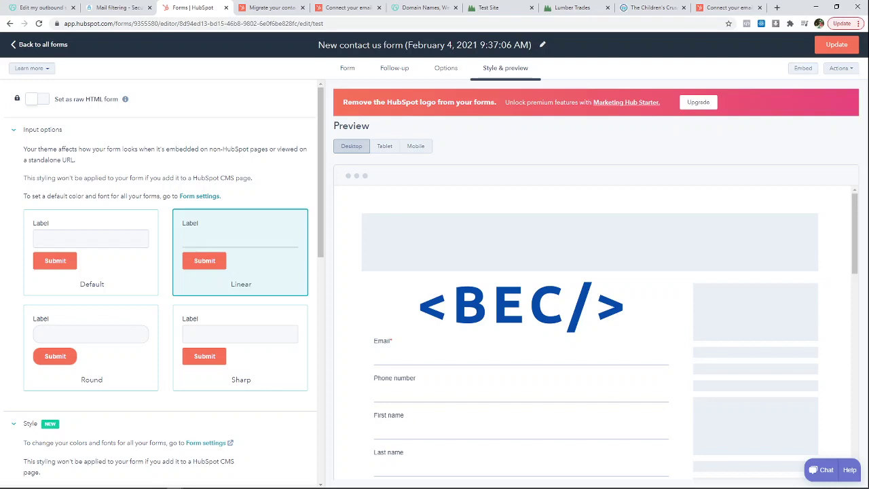
left_click(804, 68)
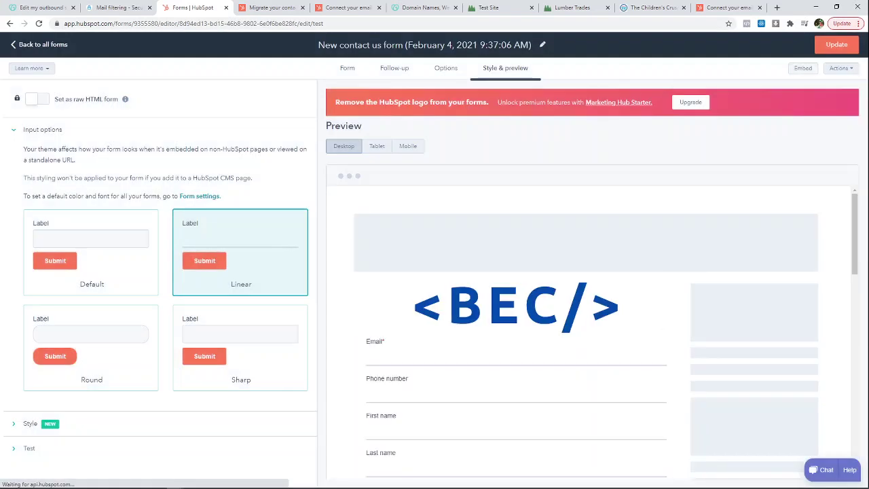
left_click(804, 68)
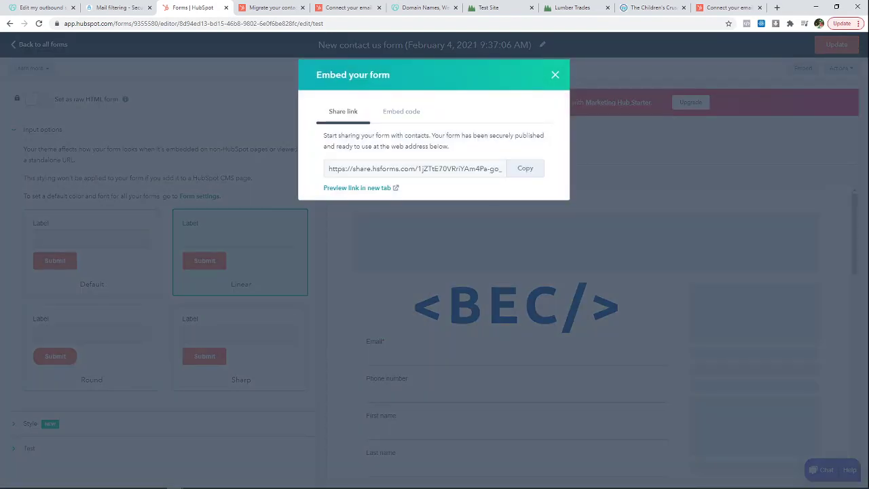
left_click(401, 111)
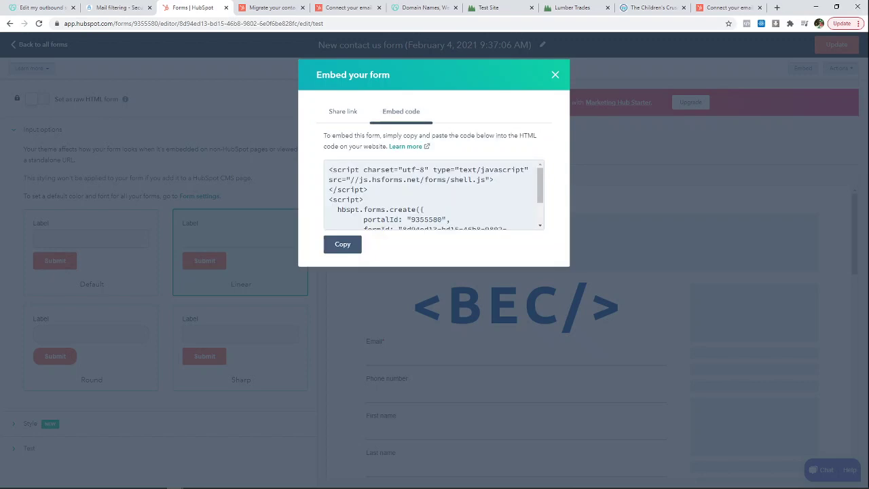
left_click(342, 244)
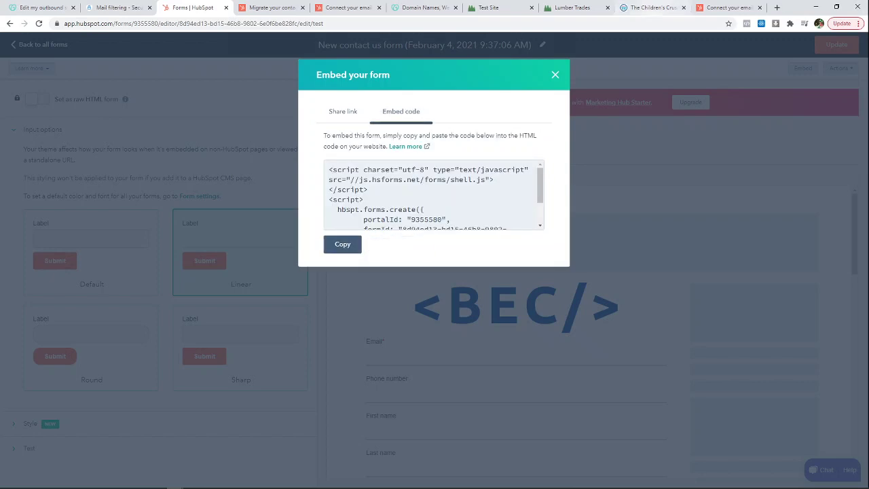
- Return to the GoDaddy website editor and paste the HubSpot embed code into the HTML section's custom code
left_click(837, 7)
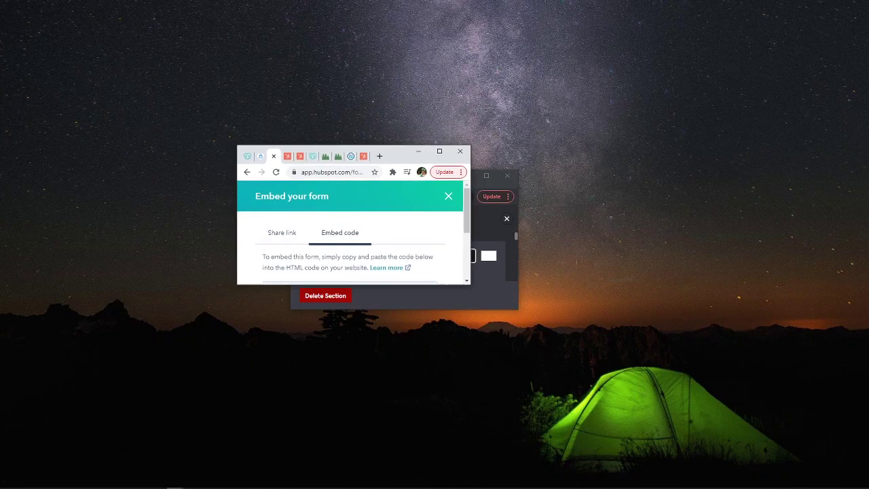
key("alt+Tab")
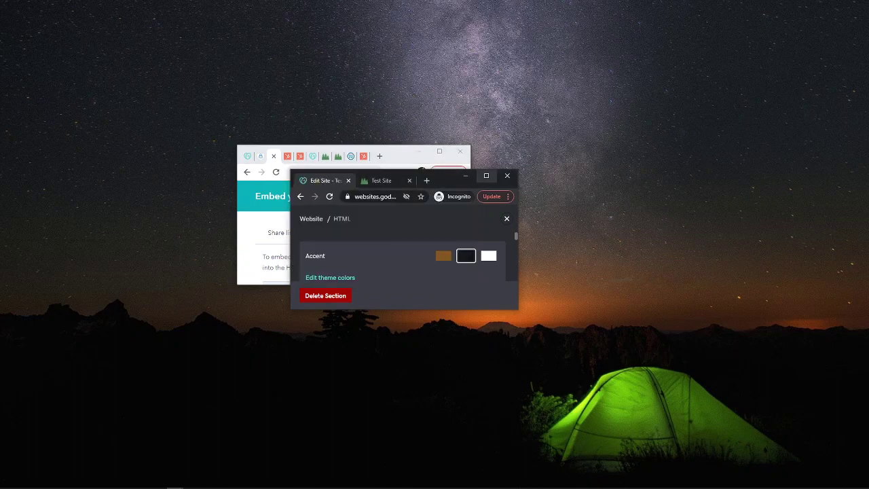
left_click(486, 176)
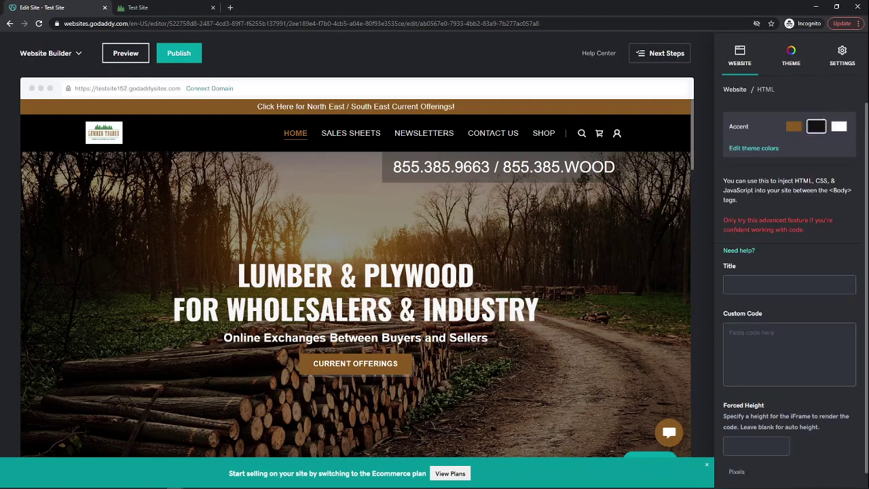
left_click(732, 341)
right_click(732, 341)
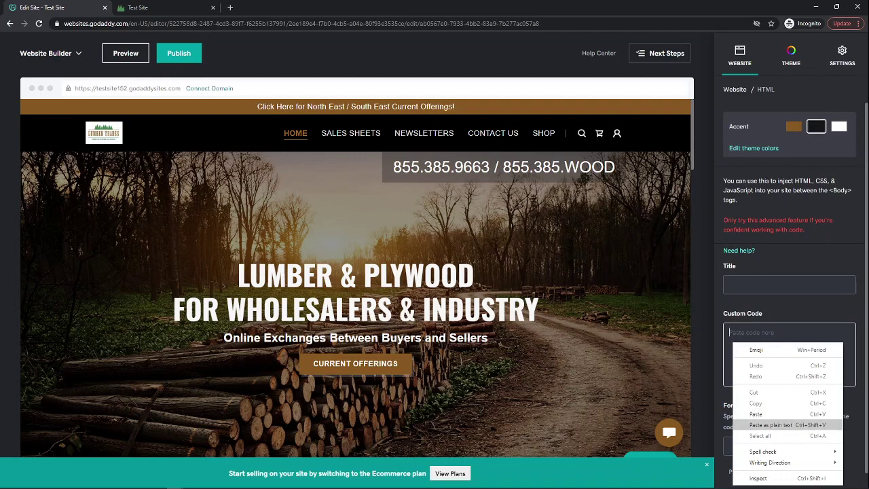
left_click(756, 414)
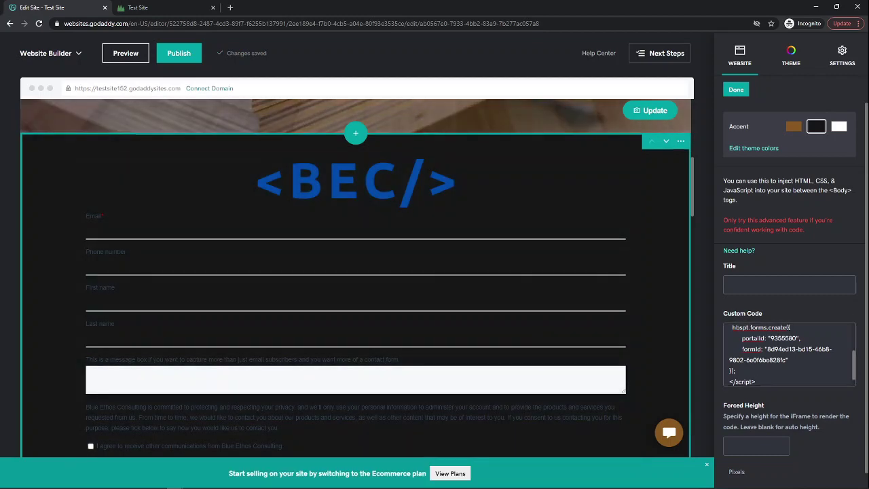
- Set the HTML section's accent to white, preview the page on desktop and mobile, and return to editing
left_click(839, 126)
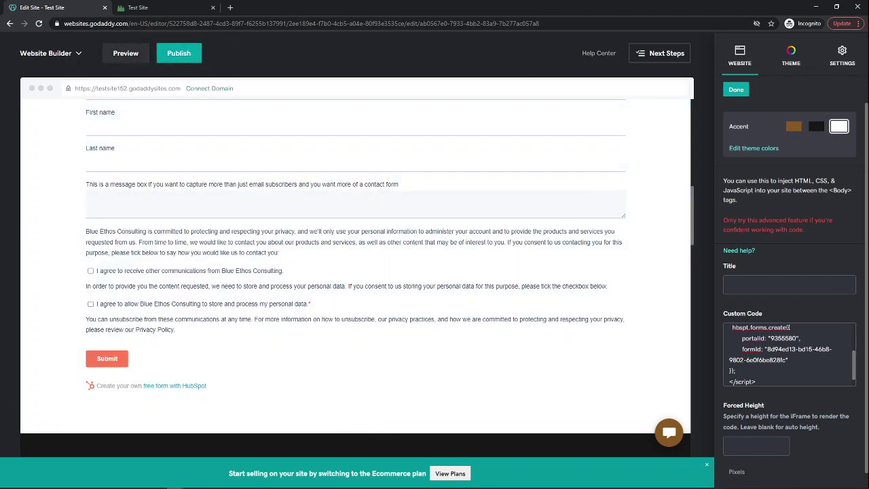
left_click(126, 53)
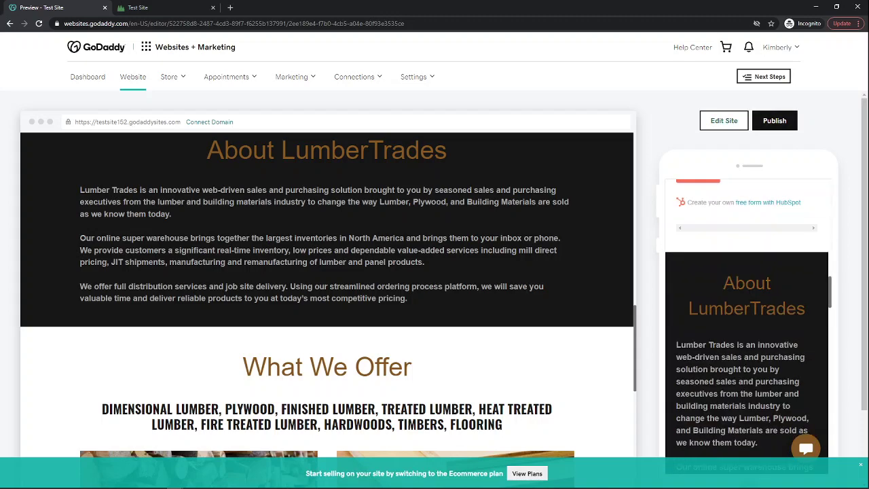
left_click(723, 120)
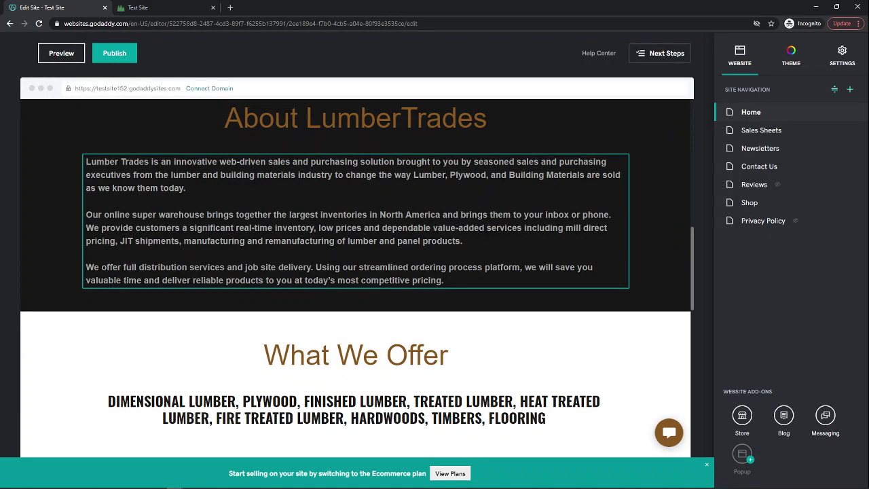
- Browse the section types that can be added below About LumberTrades, including the Files download layouts
left_click(355, 311)
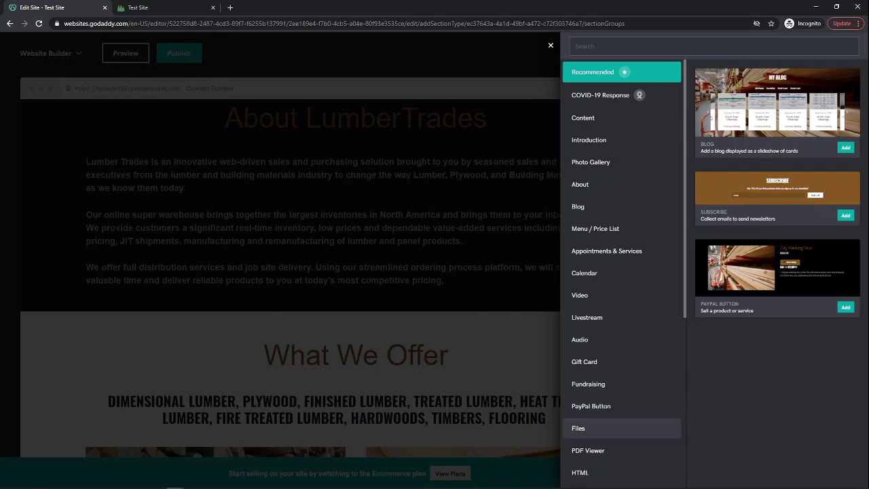
left_click(598, 428)
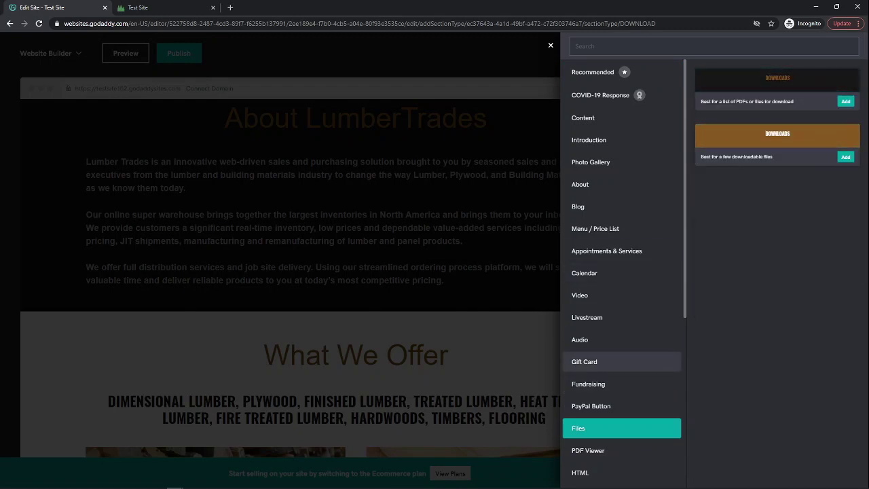
scroll(621, 319, "down", 3)
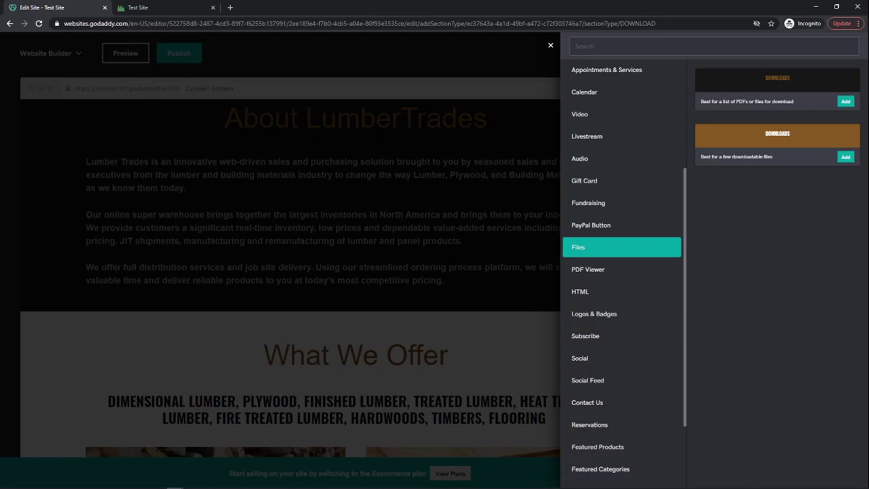
- On the published Test Site, compare the blog layouts of the Newsletters and Sales Sheets pages
key("ctrl+Tab")
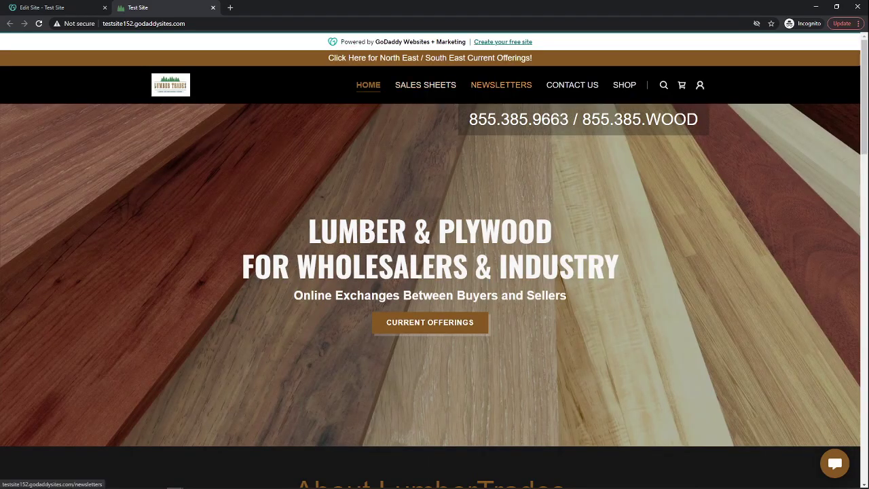
left_click(501, 85)
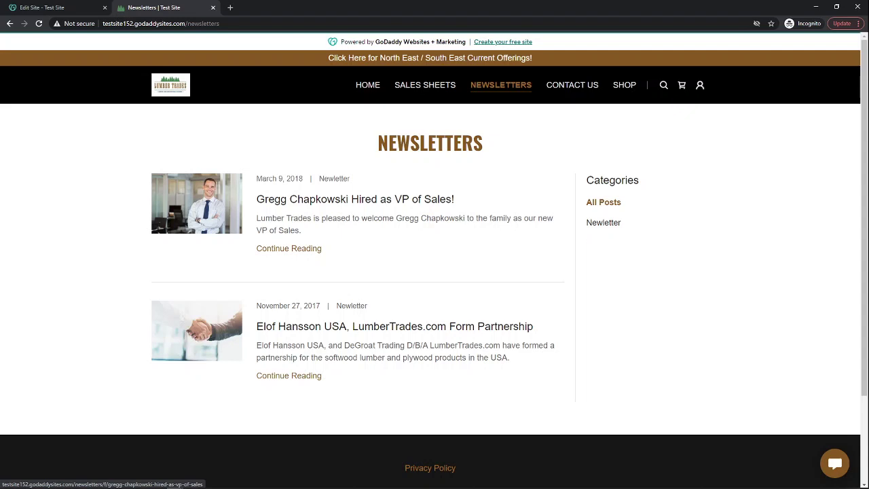
scroll(435, 272, "down", 2)
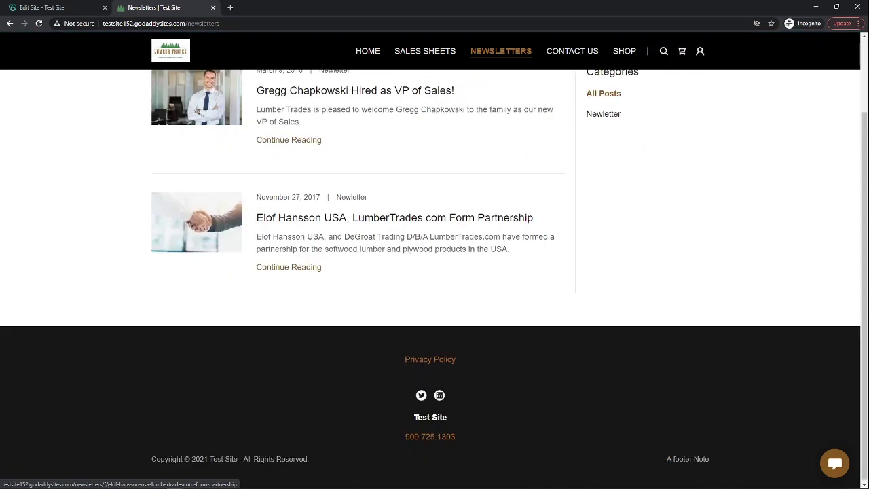
scroll(435, 272, "up", 2)
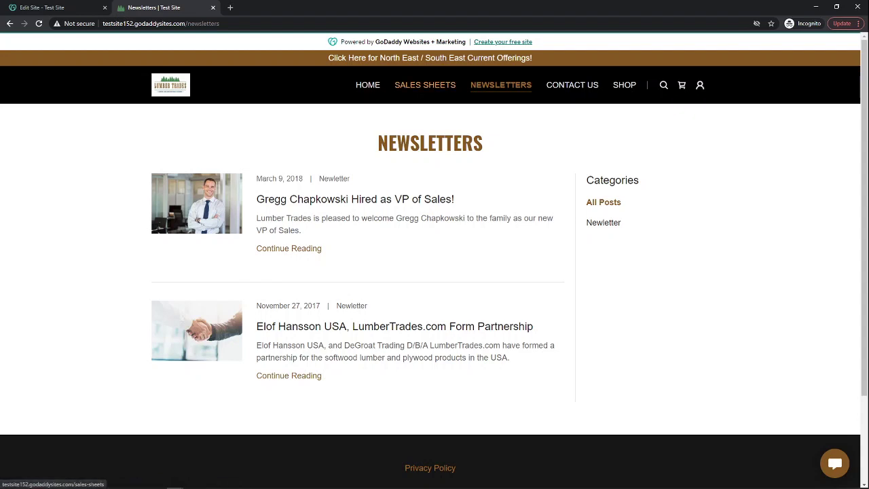
left_click(425, 85)
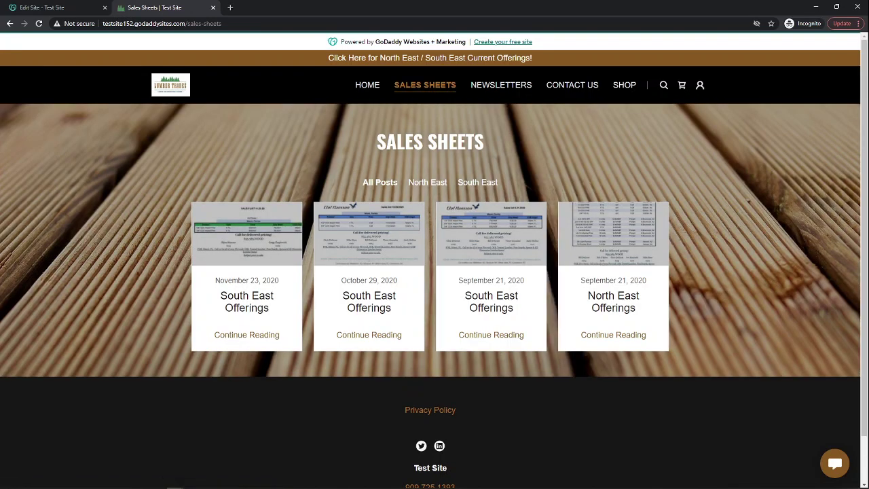
left_click(501, 85)
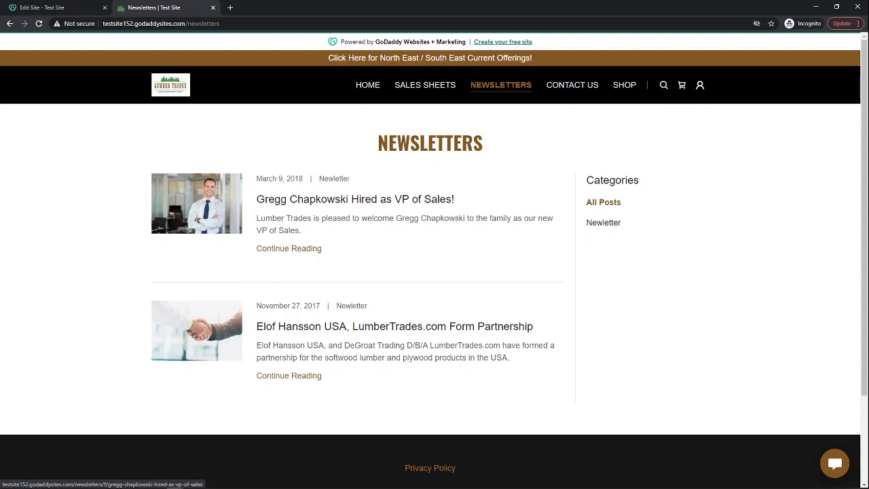
left_click(425, 85)
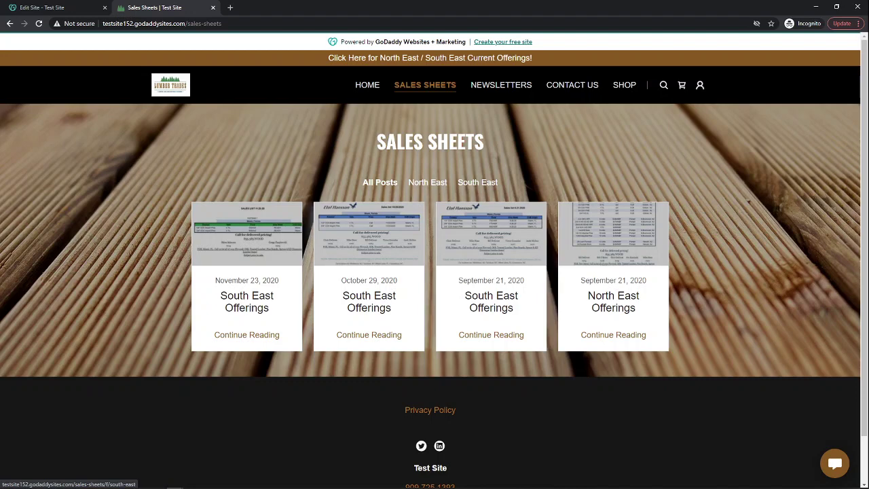
- Return to the website editor, leave the section catalogue, and open the Sales Sheets page
left_click(56, 7)
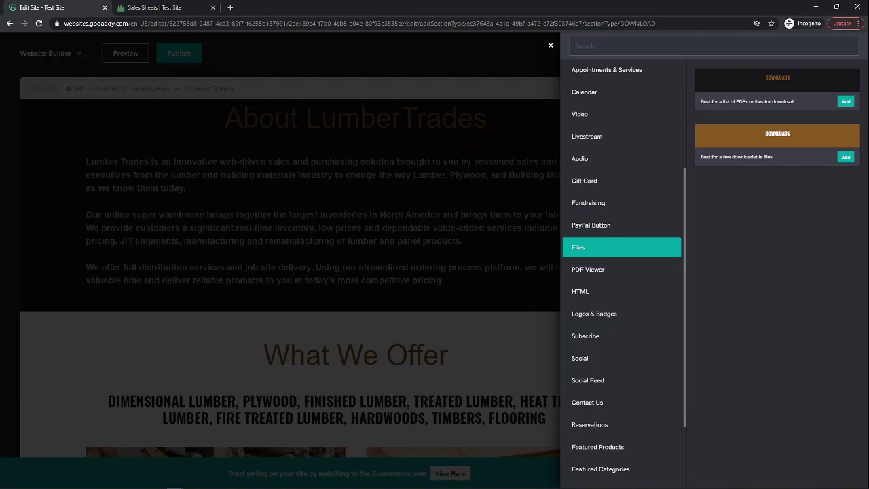
left_click(551, 45)
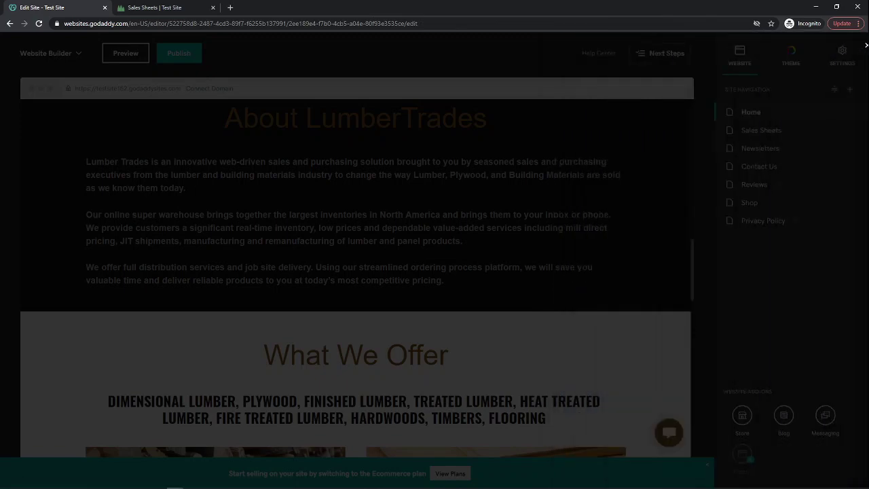
scroll(435, 252, "up", 12)
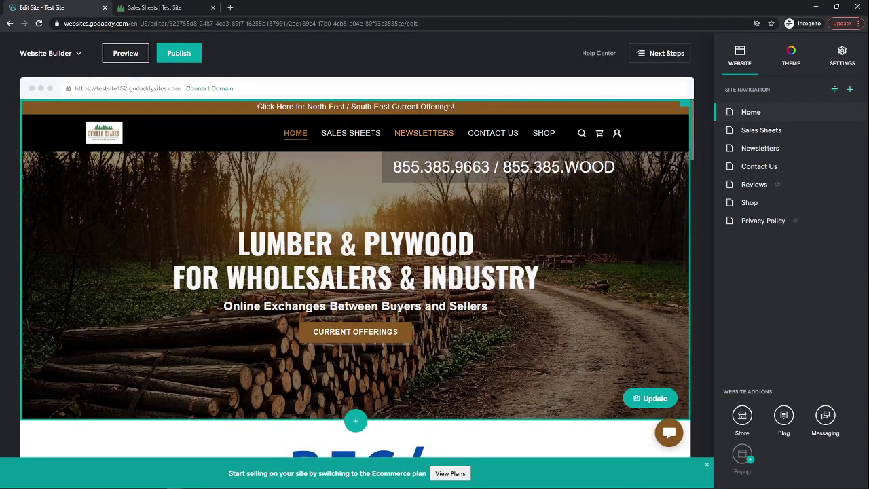
left_click(351, 133)
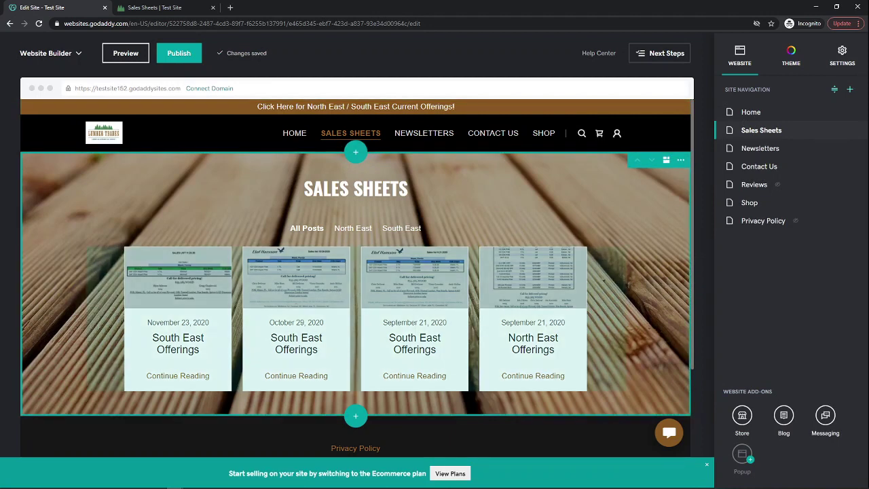
- Try the 2 column and single column list layouts on the Sales Sheets blog, and restore the slideshow of cards
left_click(356, 285)
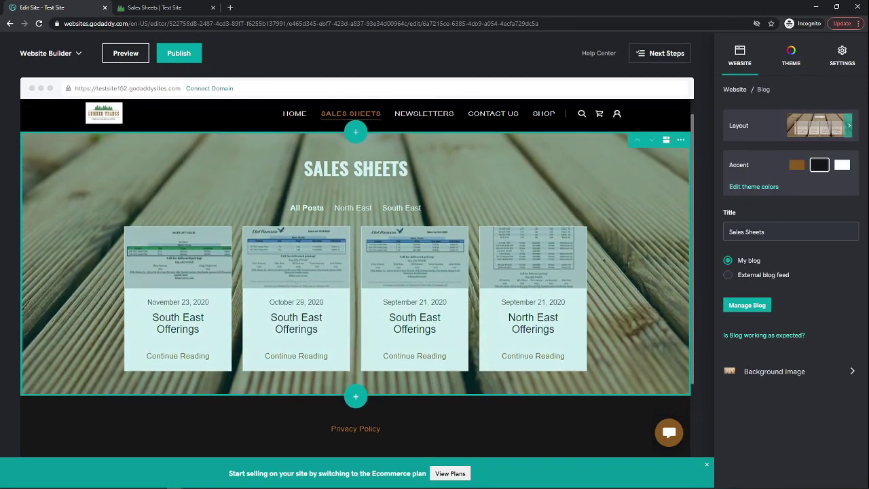
left_click(819, 126)
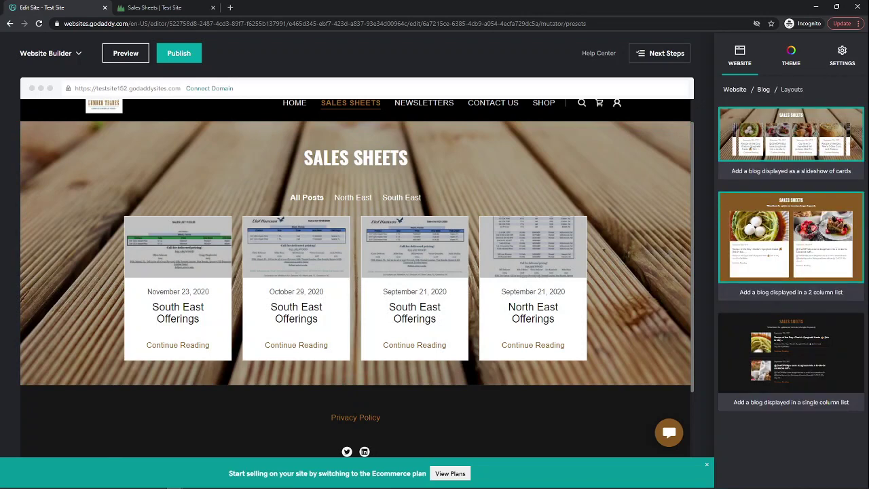
left_click(791, 226)
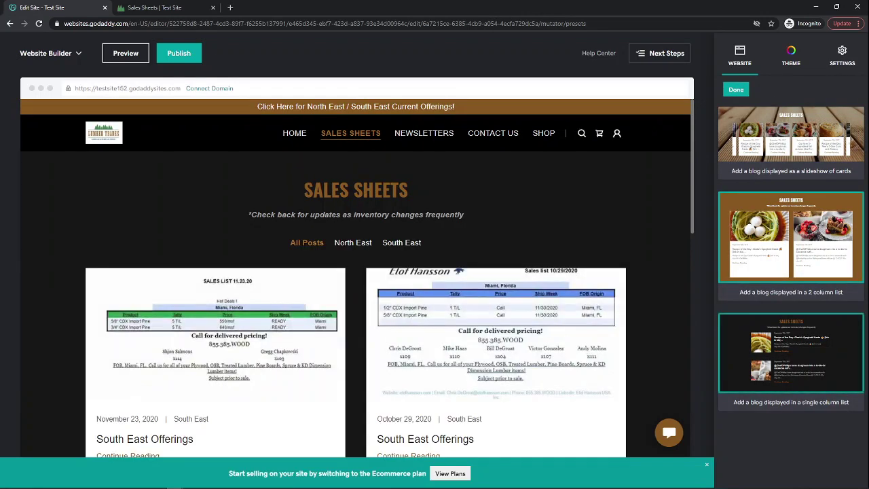
left_click(791, 353)
left_click(791, 135)
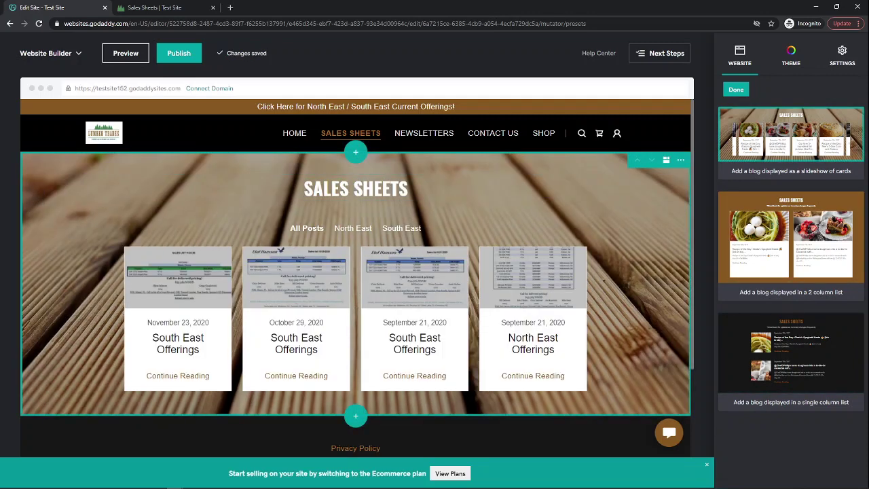
- Open the Home page header's cover media settings and examine its slideshow options and slides
left_click(295, 133)
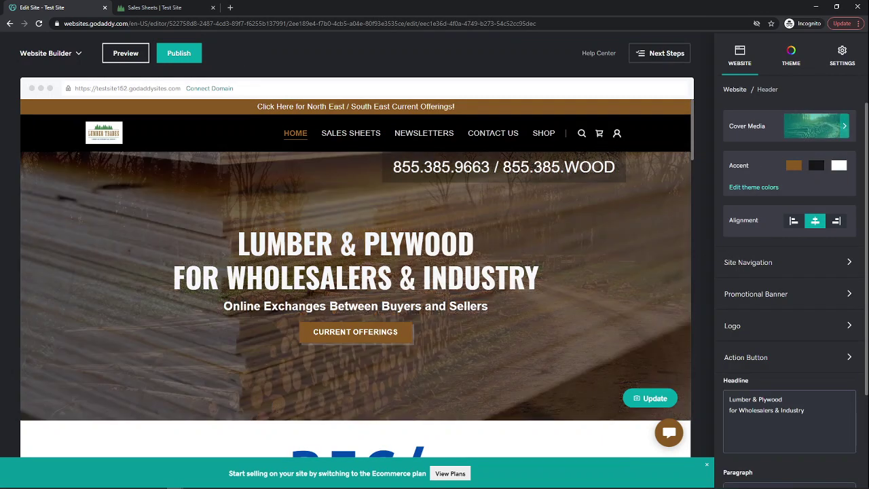
left_click(816, 126)
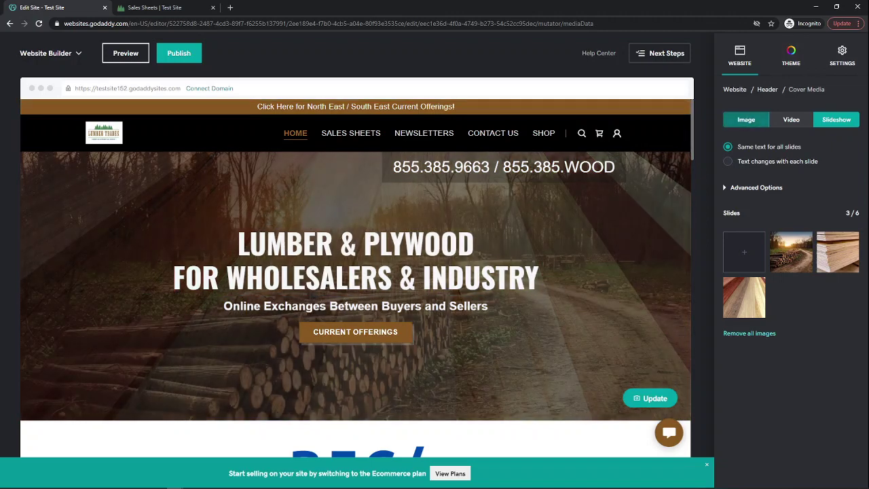
- Try the image and video options for the Home header's cover media, and switch it back to the slideshow
left_click(746, 120)
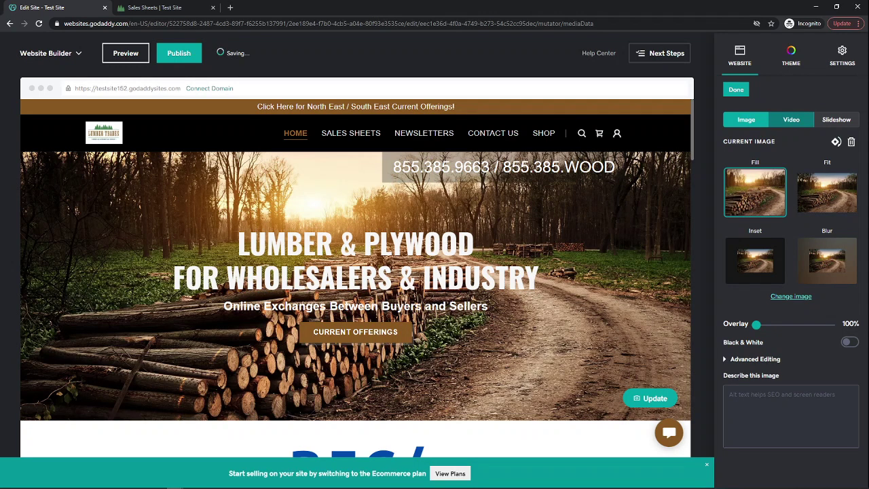
left_click(791, 119)
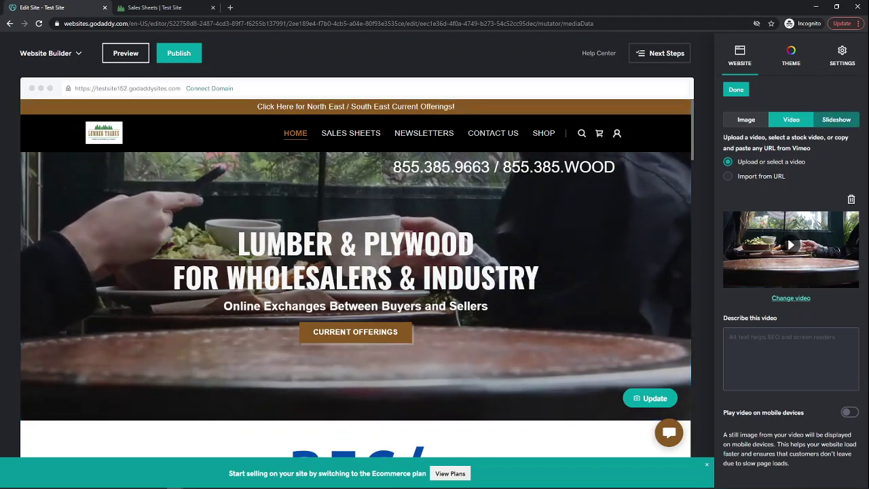
left_click(836, 119)
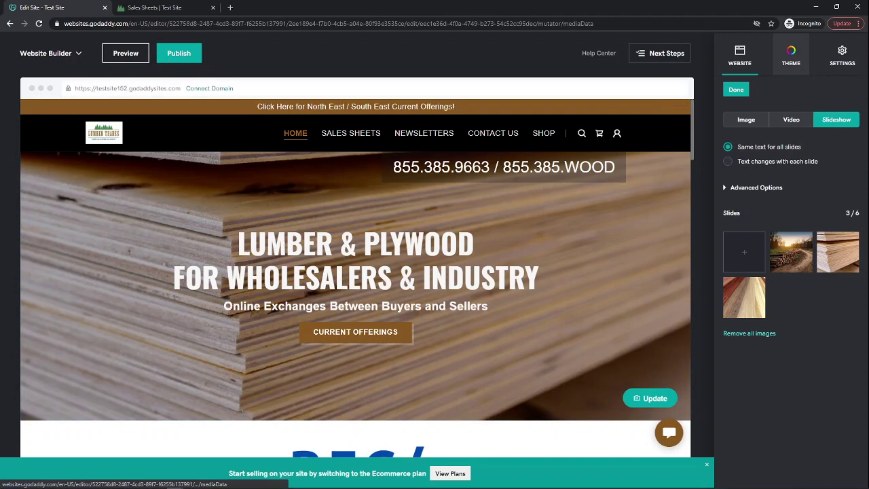
- Browse the alternative theme looks for the website and apply the Bisque theme
left_click(791, 56)
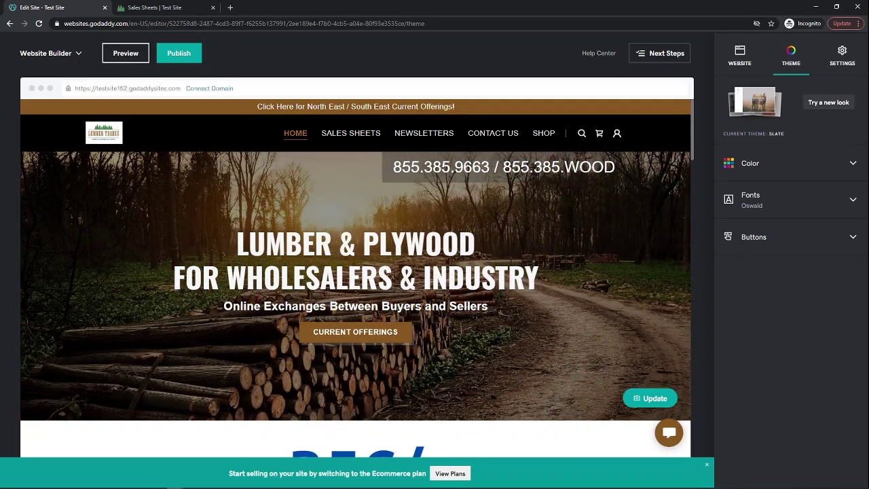
left_click(828, 102)
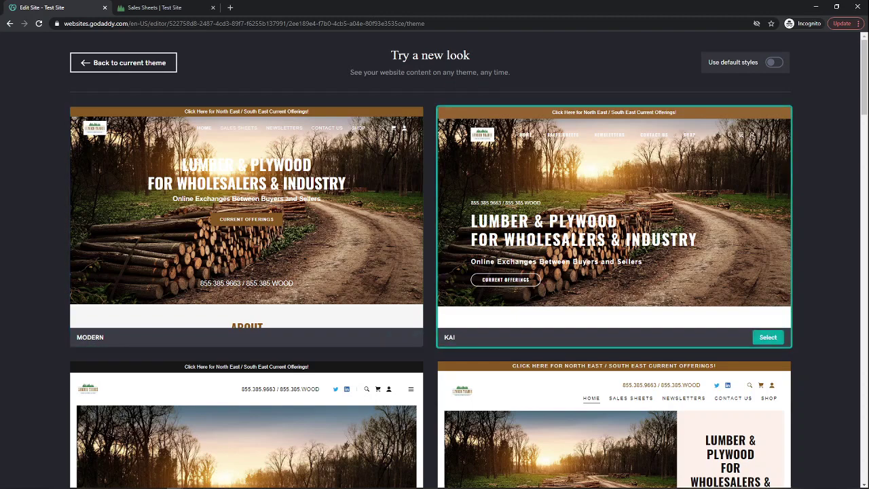
scroll(435, 272, "down", 2)
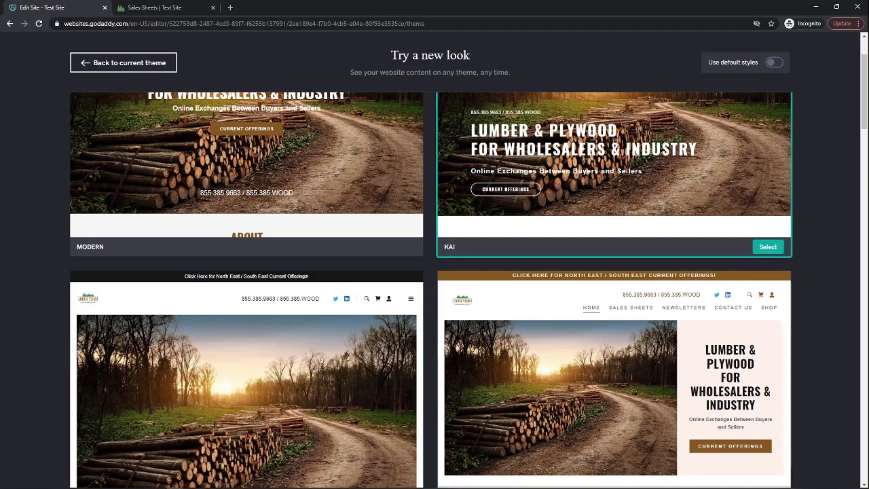
scroll(435, 271, "up", 2)
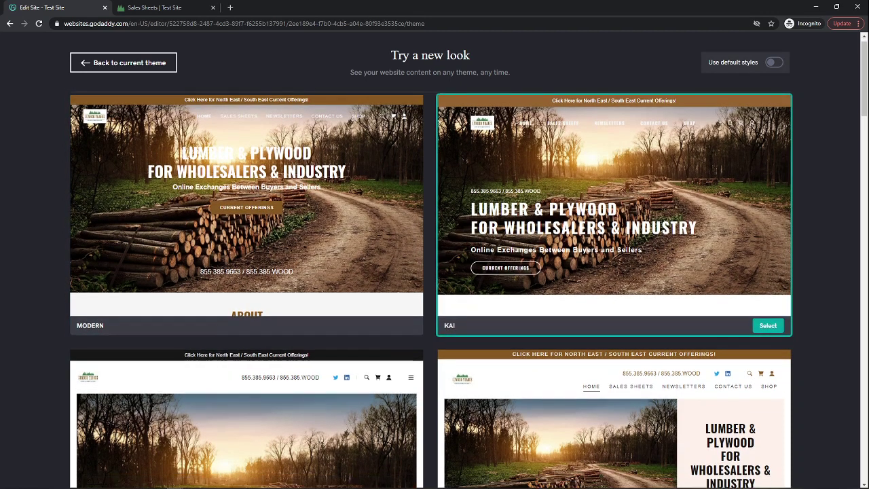
scroll(614, 217, "down", 4)
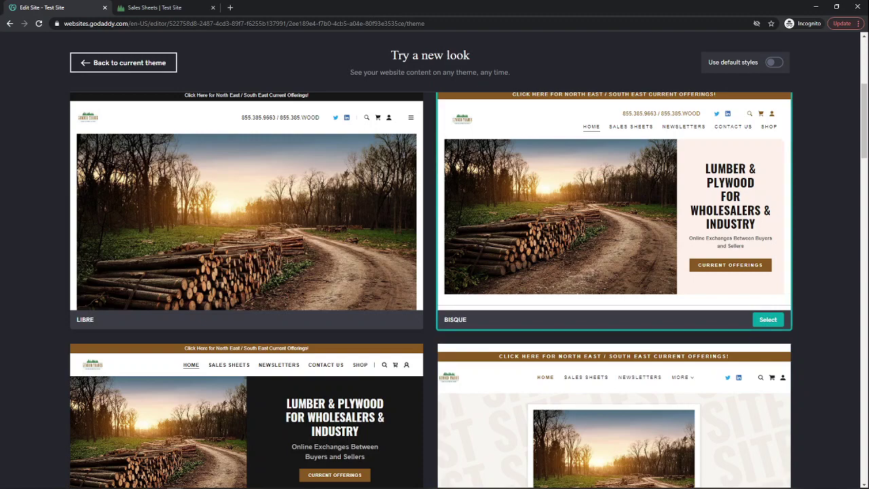
left_click(768, 319)
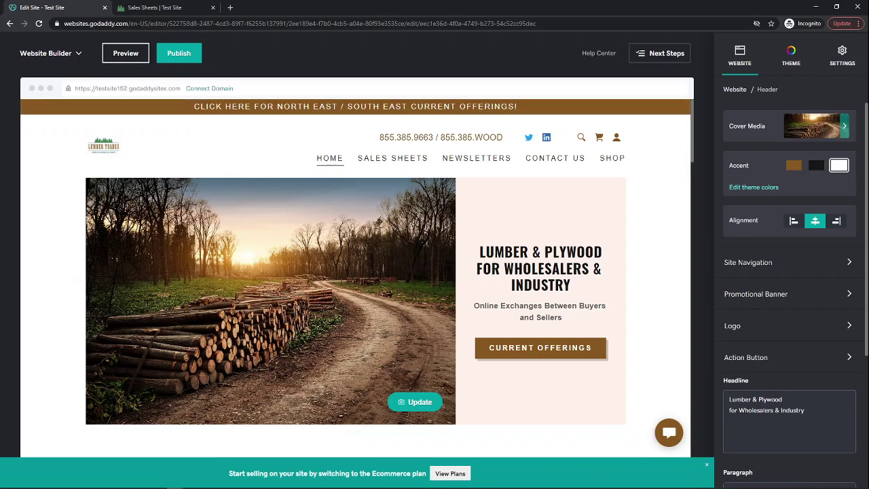
- Try right alignment for the Home header text, set it to left alignment, and finish editing the header
left_click(836, 220)
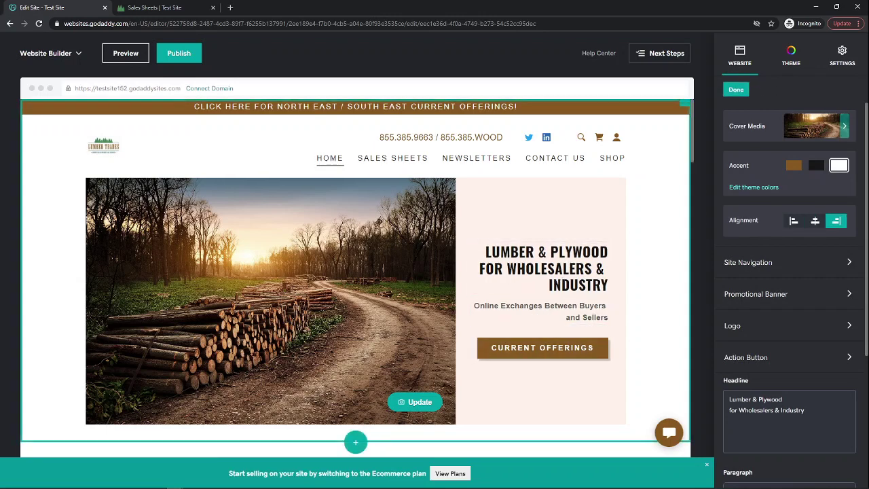
left_click(794, 221)
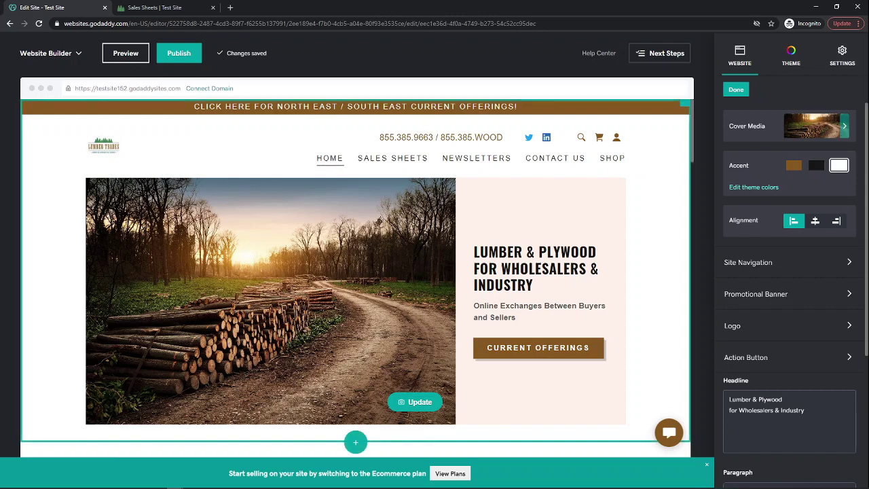
scroll(541, 225, "down", 2)
left_click(736, 90)
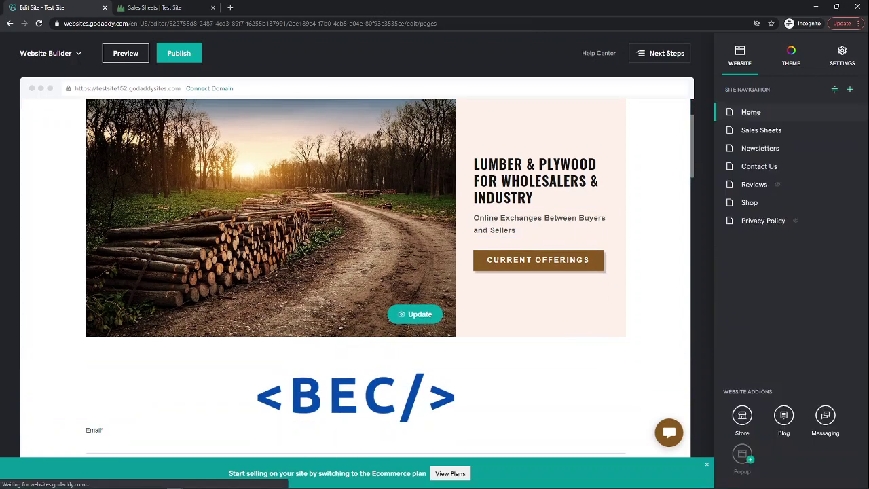
- Reopen the Home header's settings, go to its theme color editing, and examine the matching, custom and paint options
left_click(543, 133)
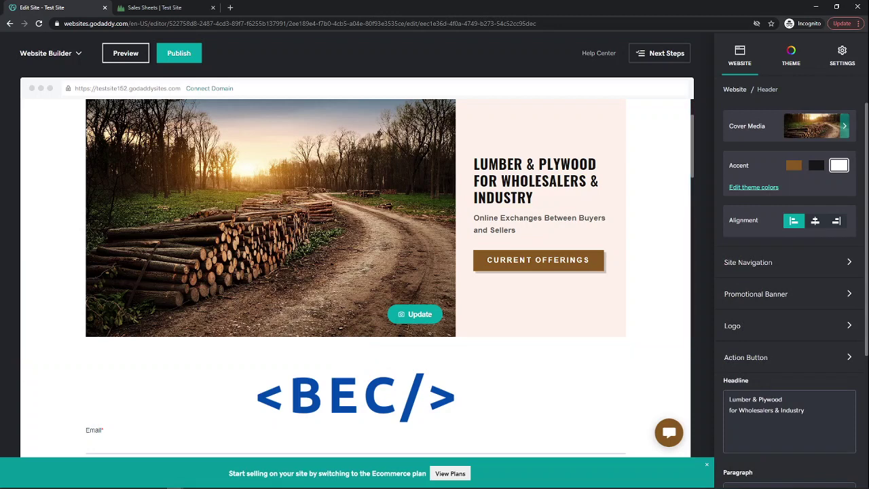
left_click(753, 188)
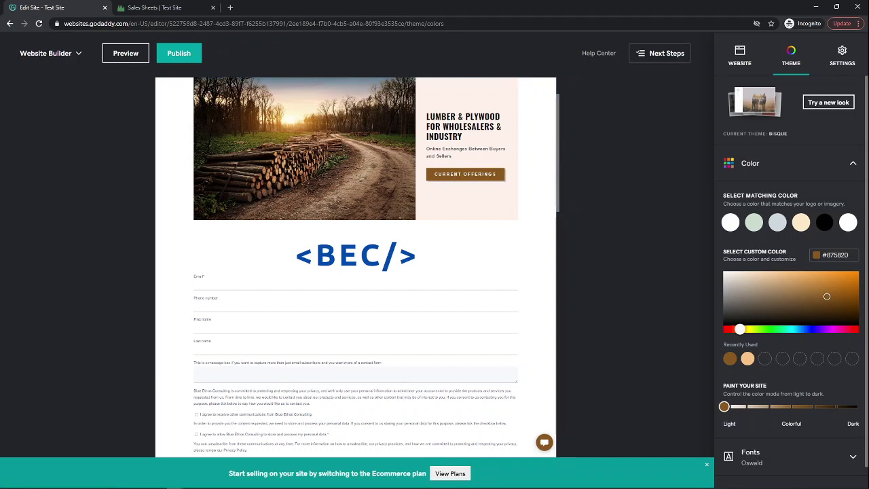
scroll(791, 282, "down", 1)
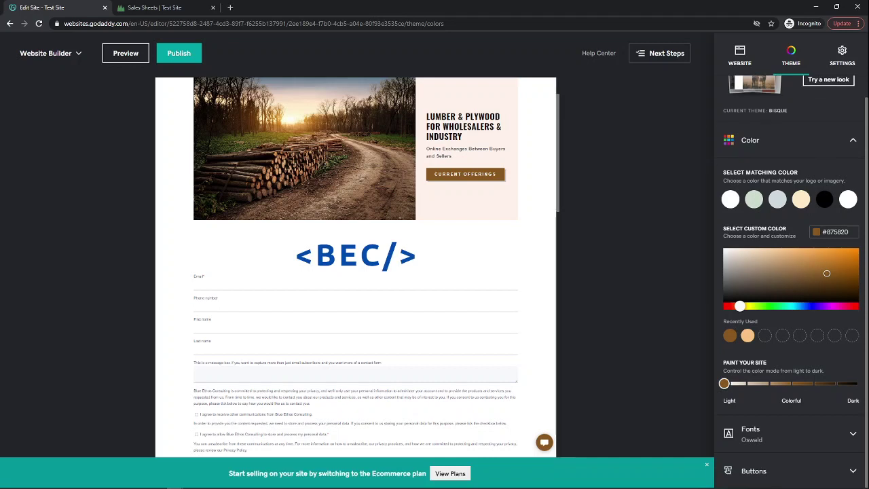
- Examine the theme's font pairings and the advanced primary and secondary font options
left_click(751, 433)
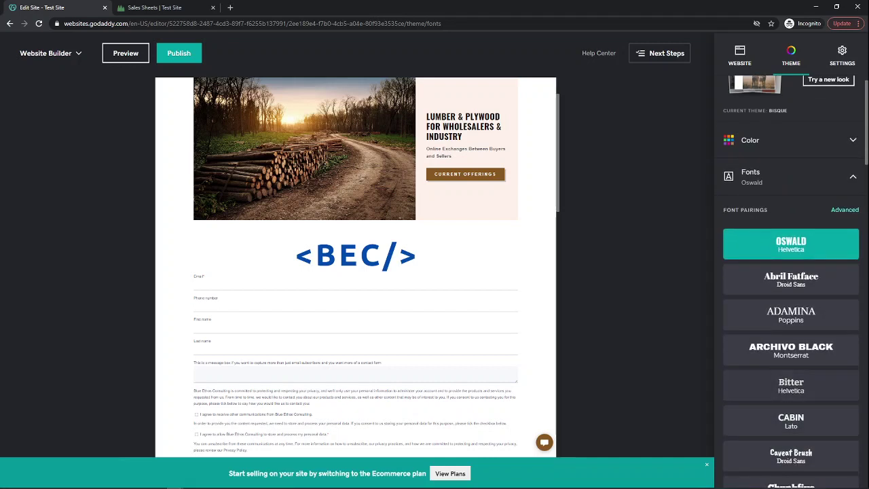
scroll(791, 282, "down", 3)
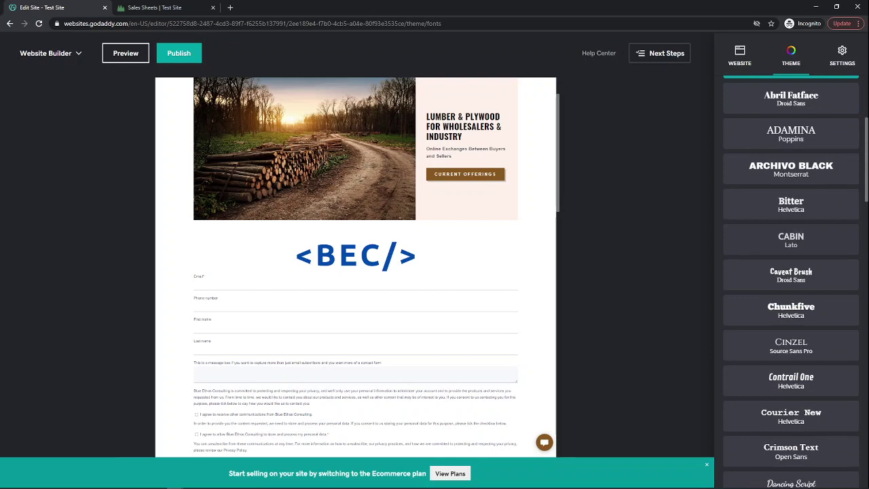
scroll(791, 282, "up", 3)
left_click(845, 210)
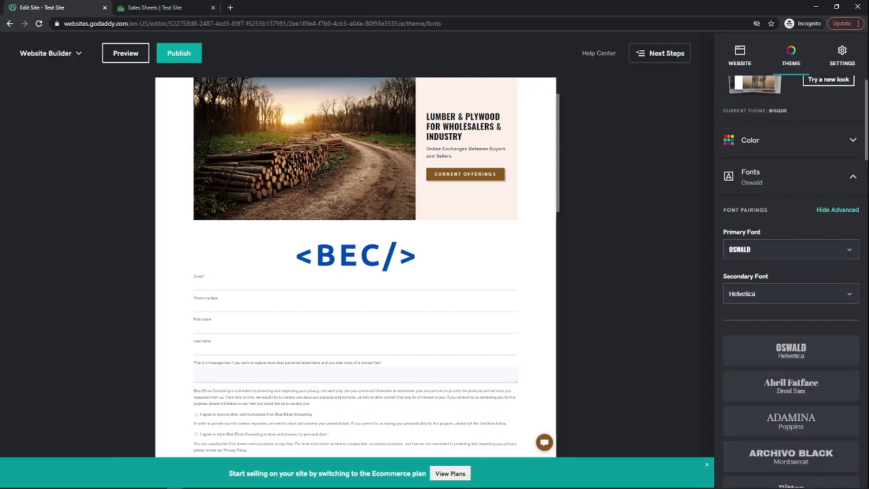
scroll(790, 281, "up", 1)
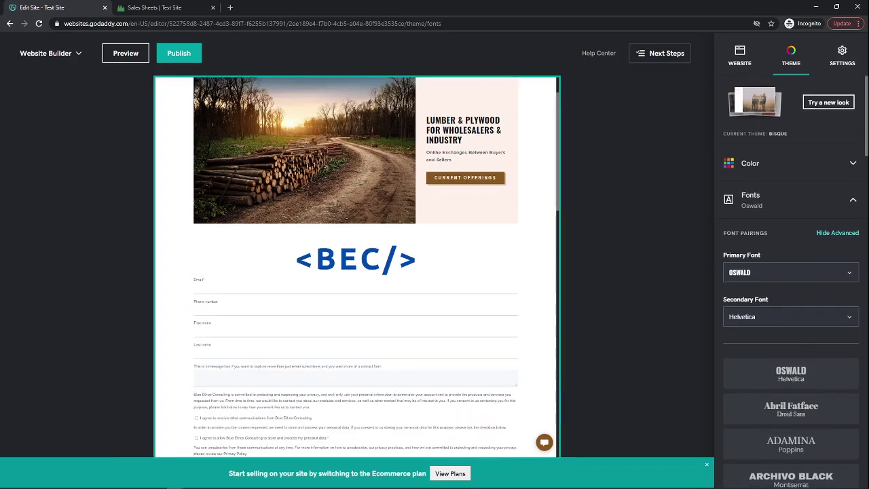
- Open the header's Current Offerings action button settings, hide the button, and show it again
scroll(356, 267, "up", 2)
left_click(465, 227)
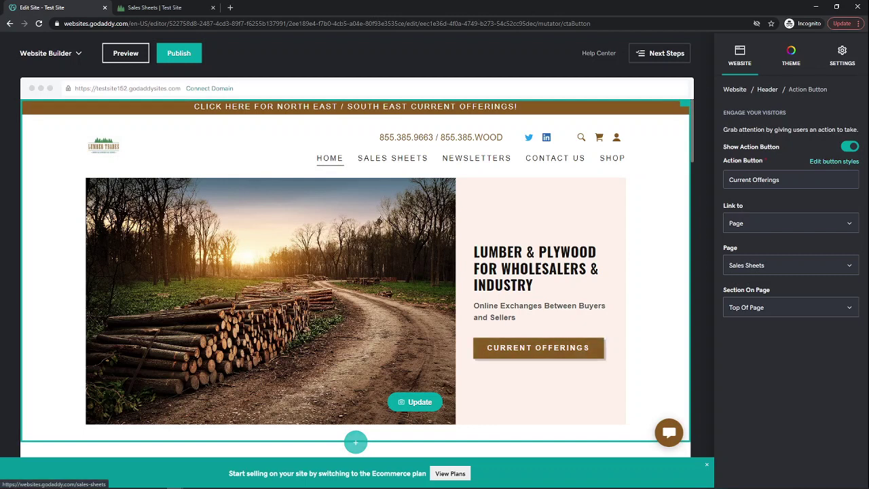
left_click(850, 147)
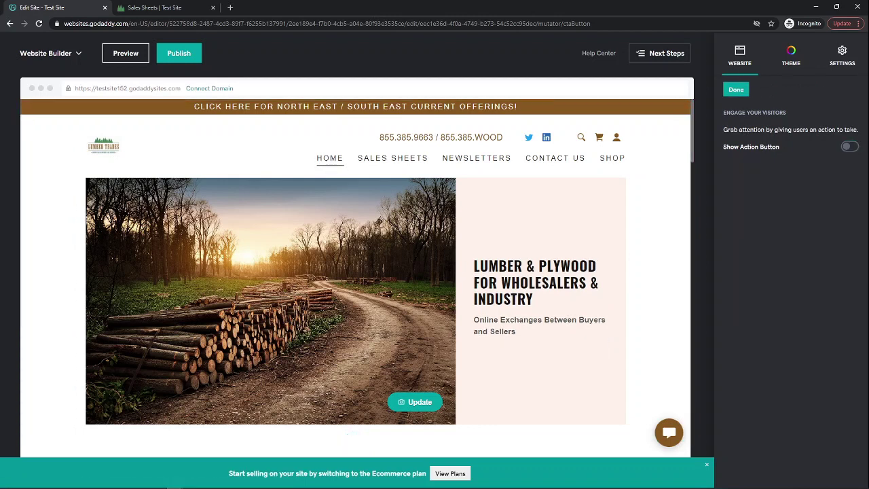
left_click(849, 147)
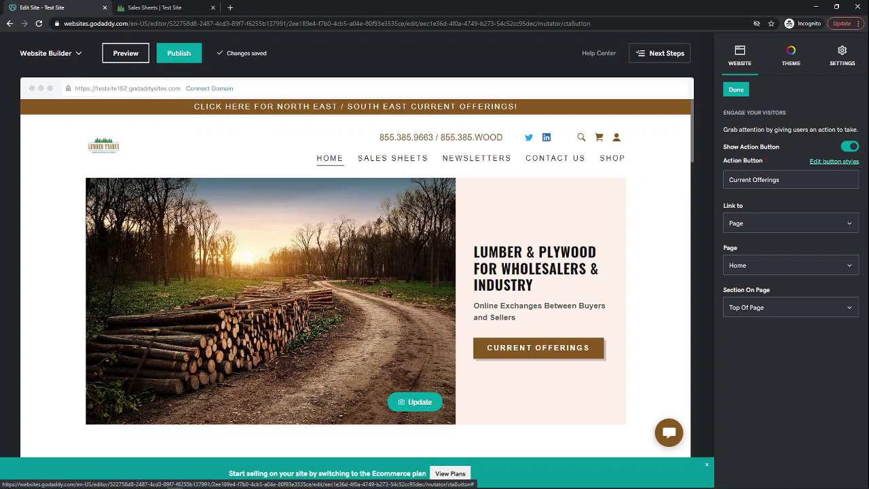
- Review the primary button styles, try turning off the theme color for them, re-enable it, and finish
left_click(833, 161)
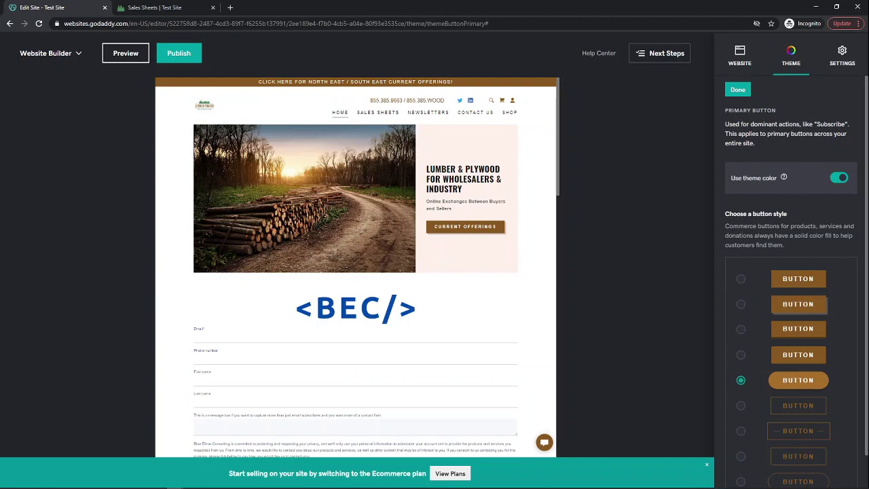
scroll(741, 292, "down", 1)
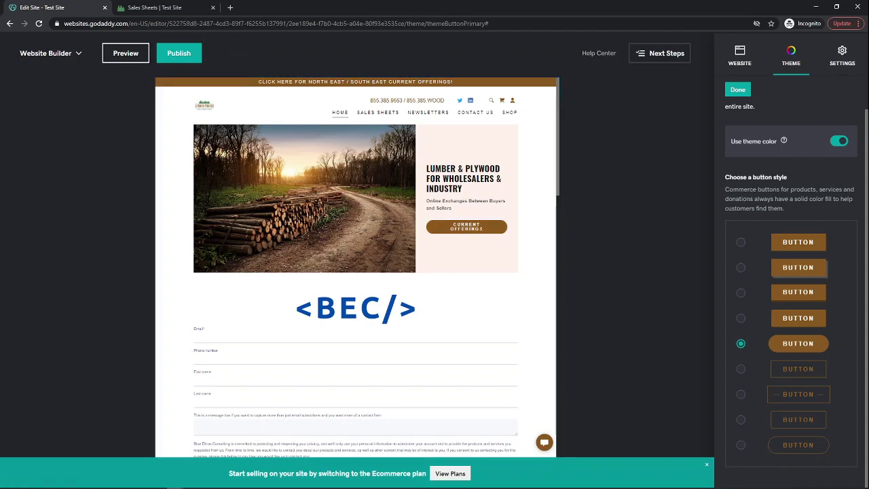
left_click(839, 141)
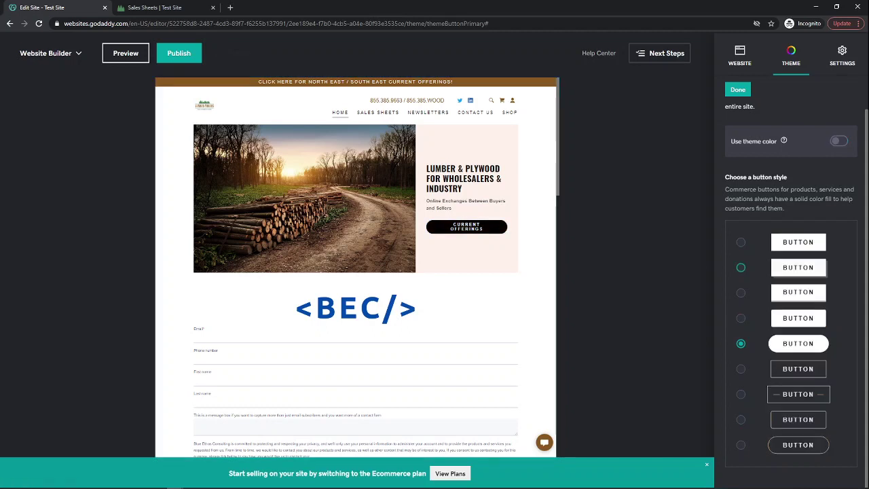
left_click(839, 141)
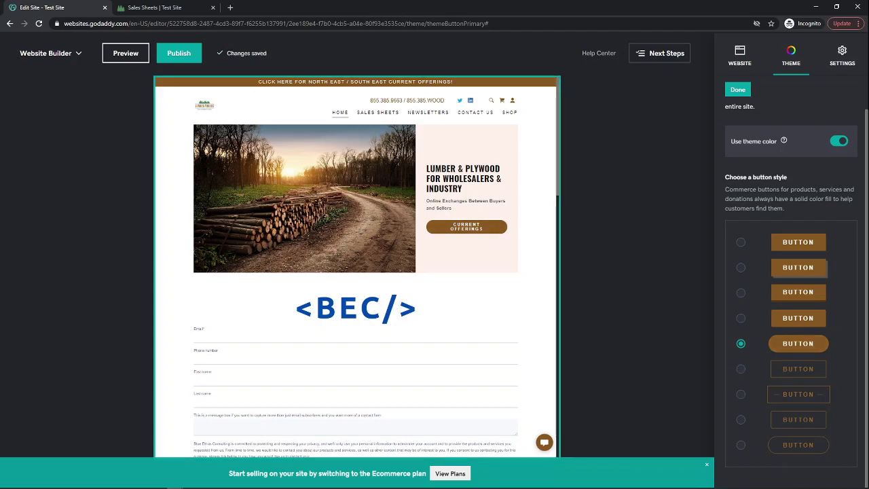
scroll(791, 272, "up", 1)
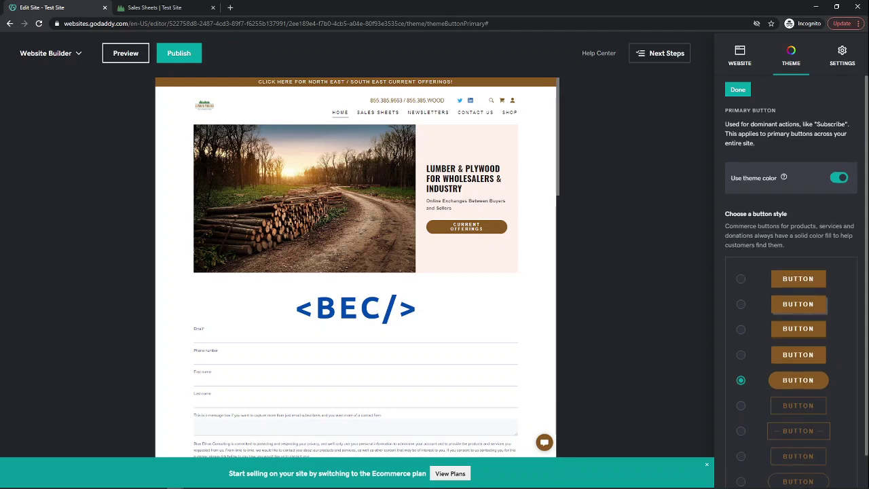
left_click(737, 89)
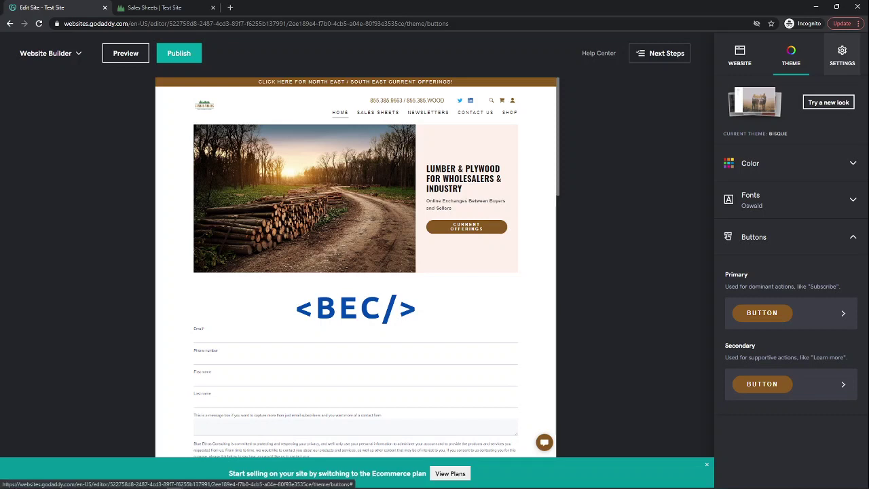
- Restore the site history backup from Today, 9:52 AM, and check the Home page
left_click(841, 54)
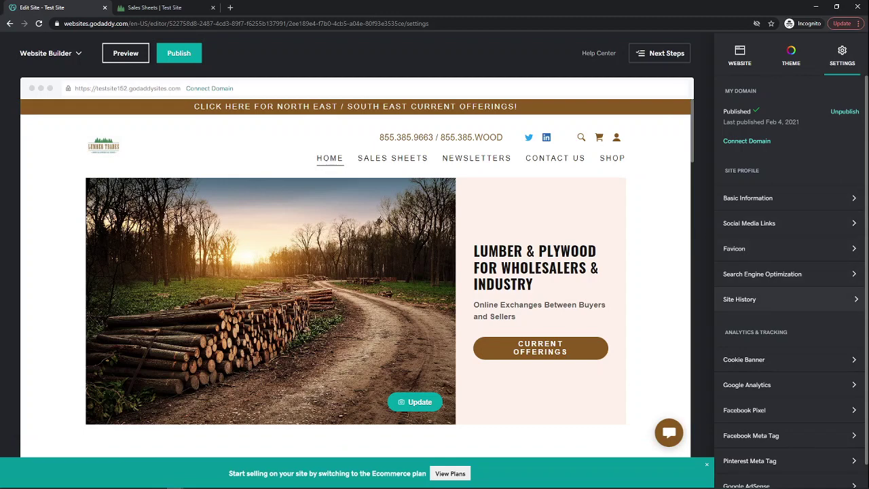
left_click(781, 298)
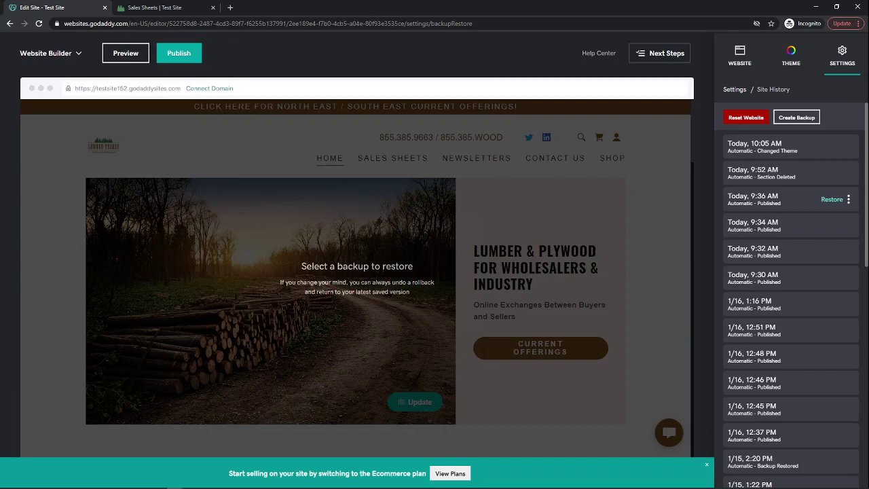
left_click(832, 174)
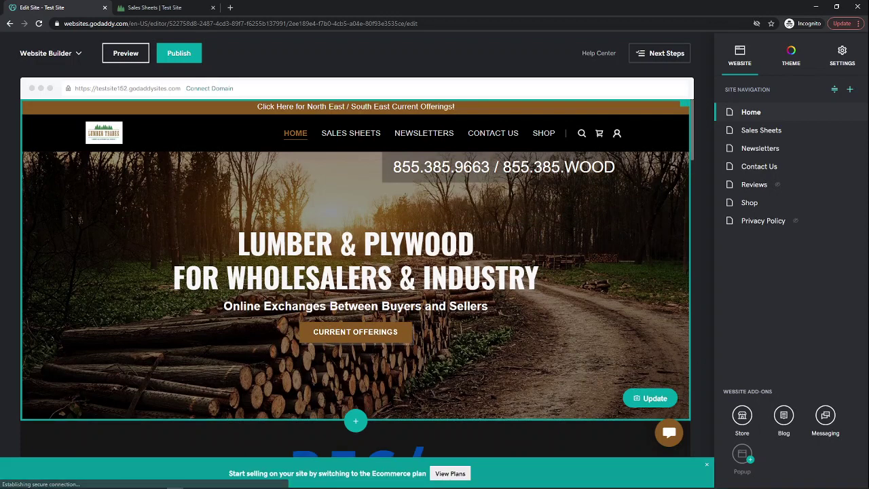
scroll(356, 271, "down", 4)
scroll(356, 271, "down", 4)
scroll(355, 272, "up", 8)
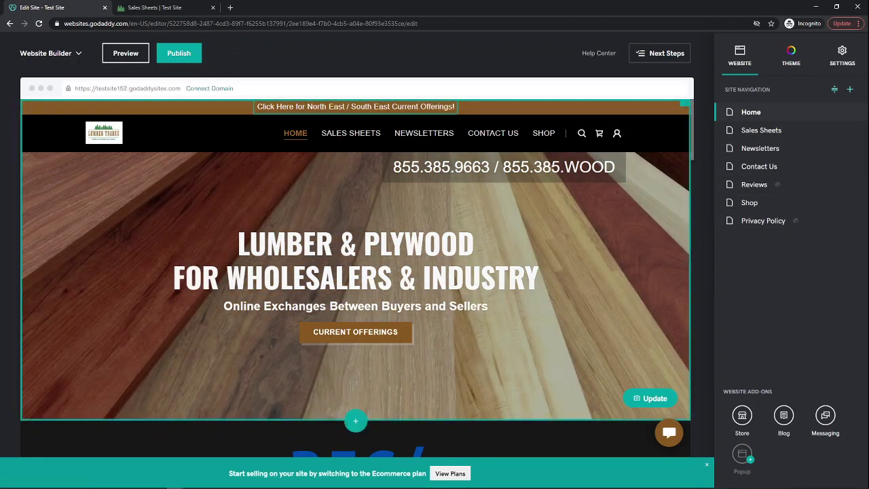
- Open the blog section on the Newsletters page and go to its blog management
left_click(423, 133)
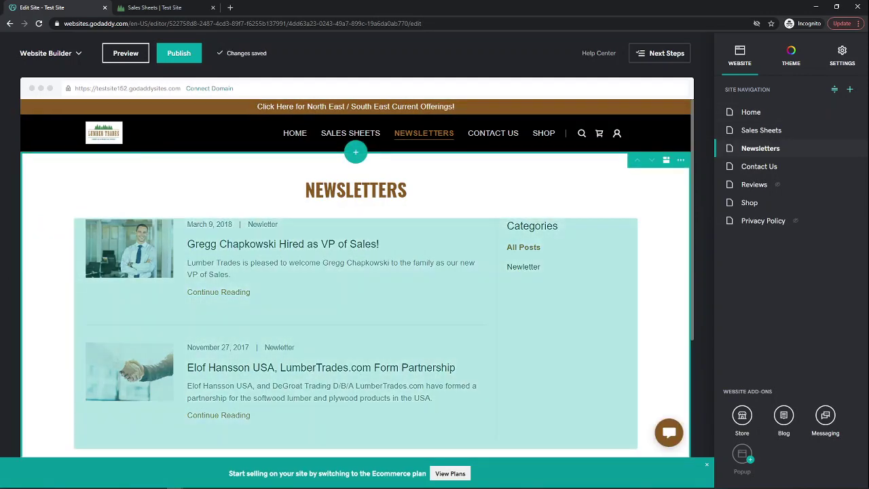
left_click(356, 305)
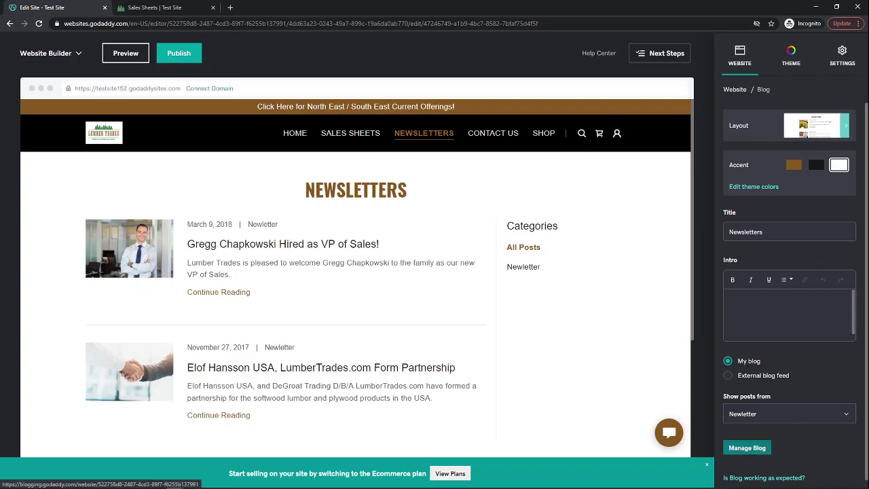
left_click(747, 447)
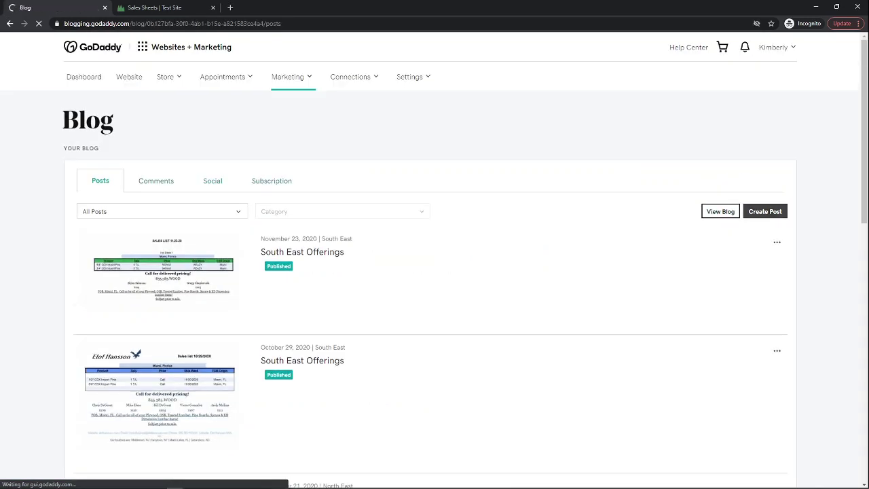
- Create a new blog post titled "wertwer" with the body text "swedrtwert"
left_click(766, 211)
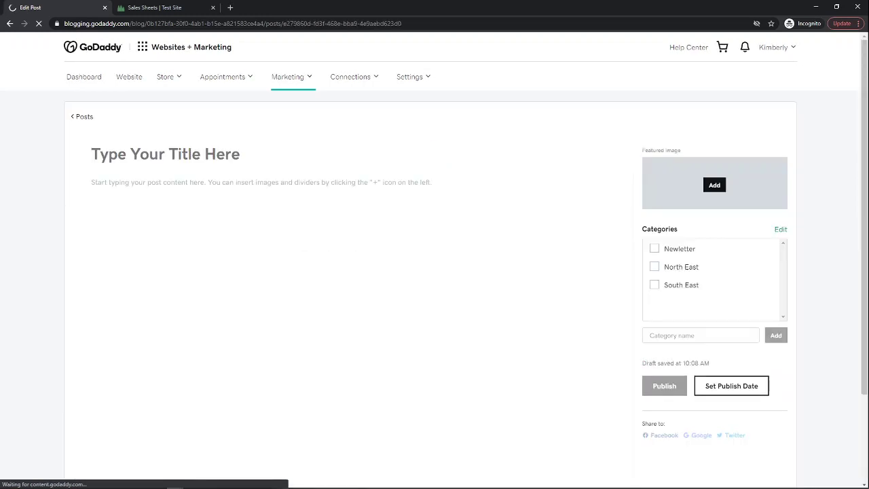
type("wertwer")
key("Return")
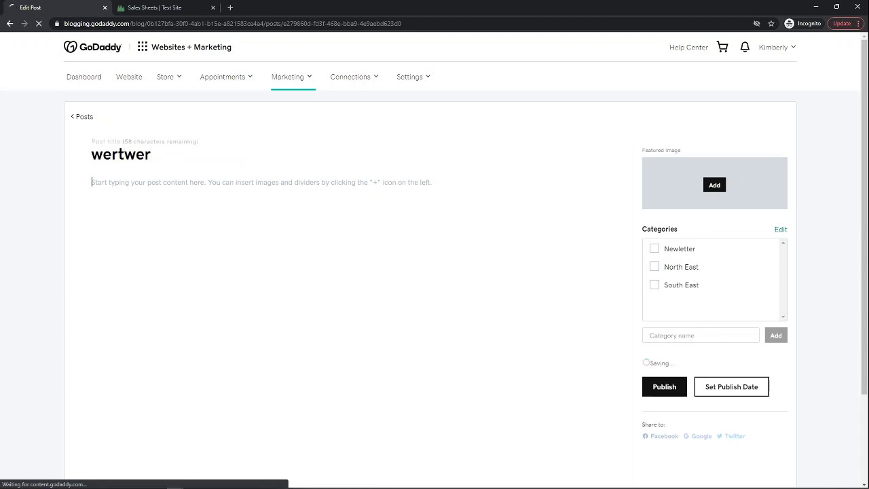
type("swedrtwert")
- Insert the Lumber Trades logo from the recently added images as the post's featured image
left_click(714, 185)
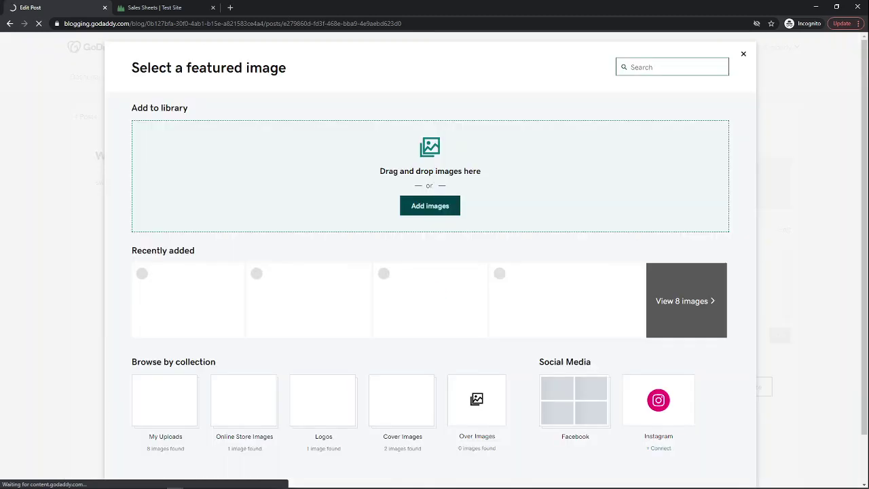
left_click(309, 300)
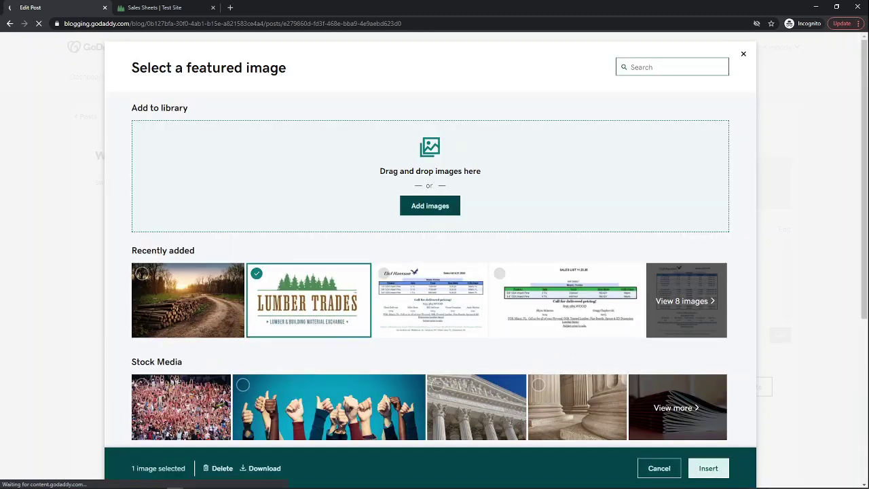
left_click(708, 468)
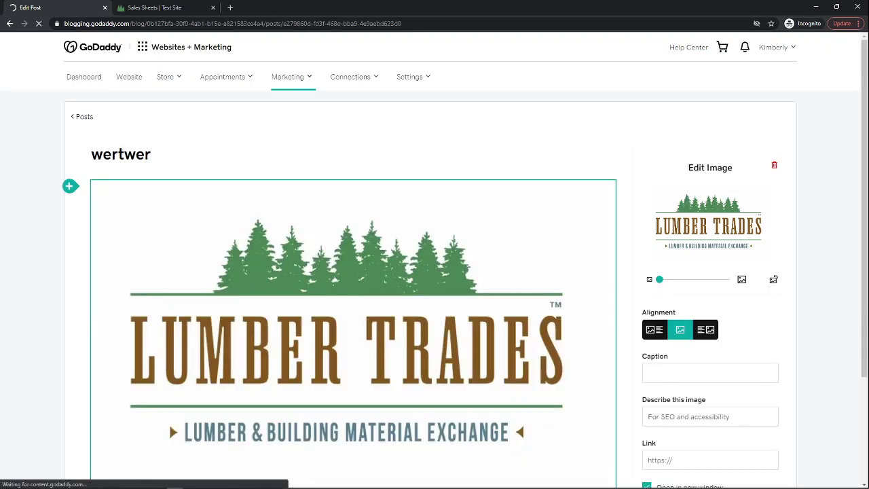
- Try the logo aligned to the left of the text, set it to the right instead, and finish editing the image
left_click(654, 329)
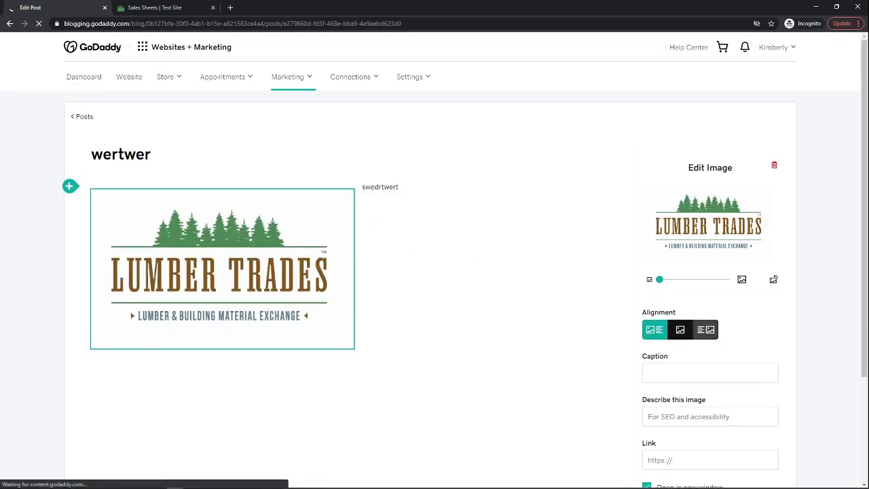
left_click(706, 329)
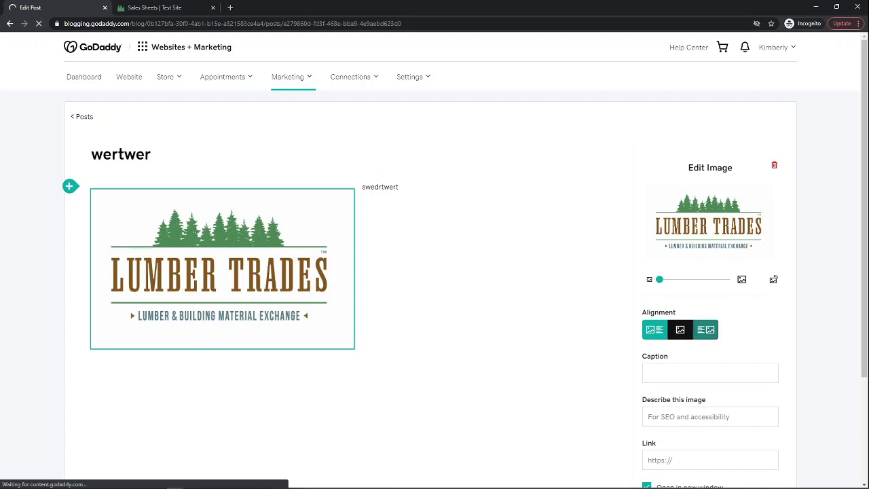
scroll(434, 271, "down", 2)
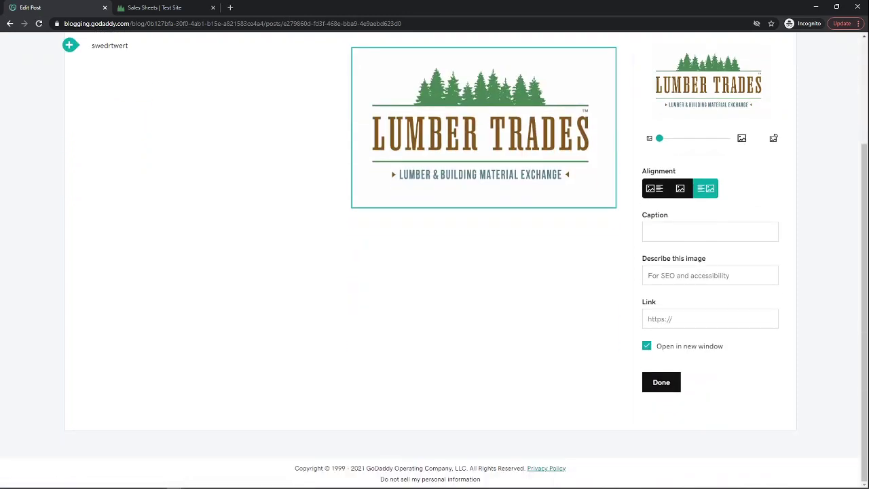
left_click(662, 382)
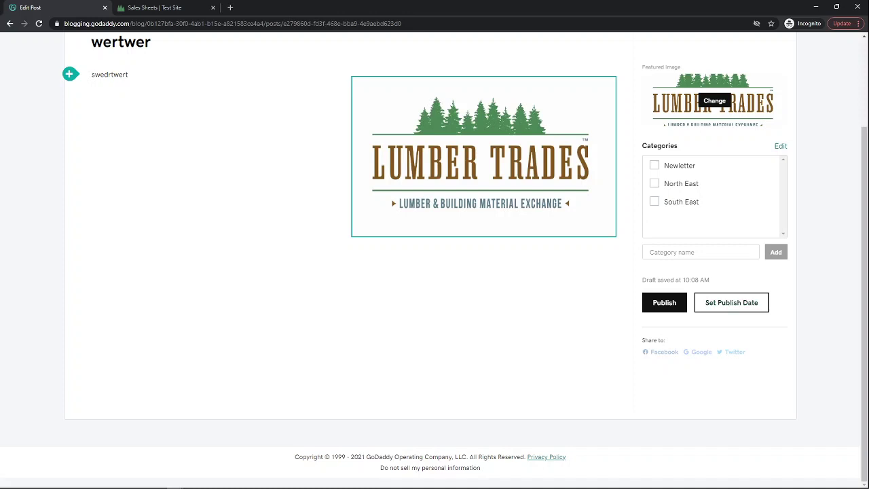
- Review the draft's category and publishing options, leave the post unpublished, and return to the website editor's Newsletters page
scroll(434, 258, "up", 2)
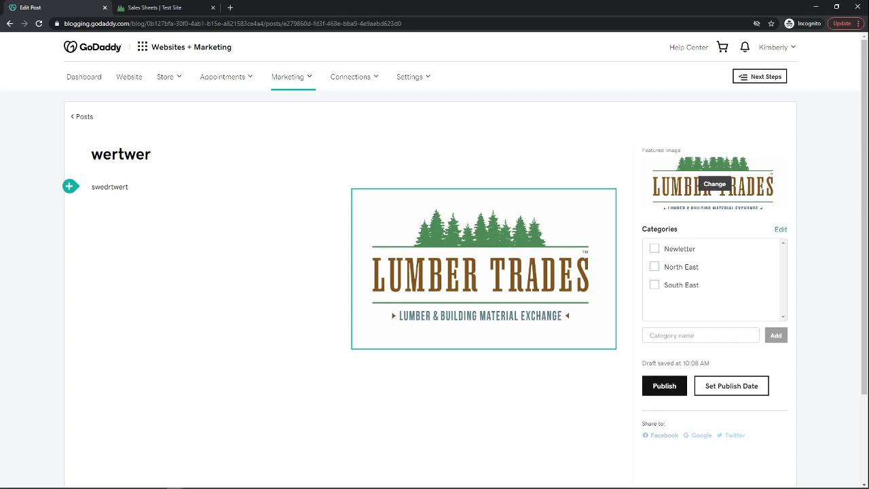
scroll(431, 272, "down", 2)
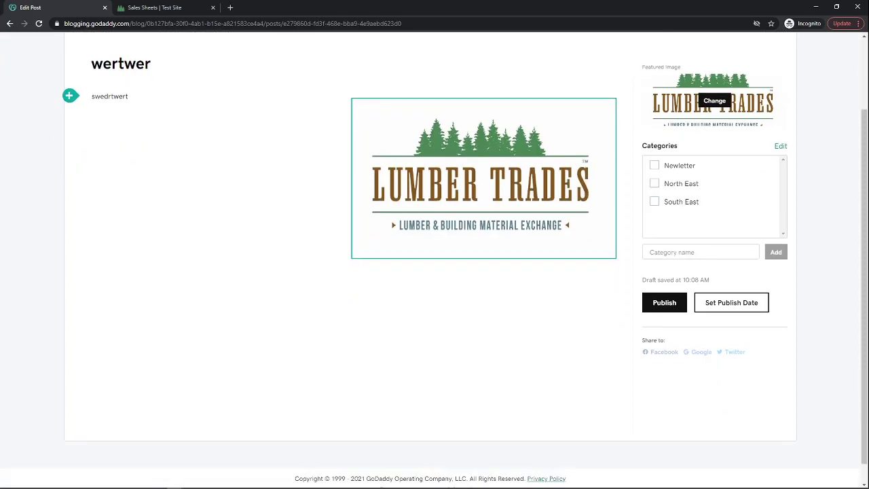
scroll(430, 271, "up", 2)
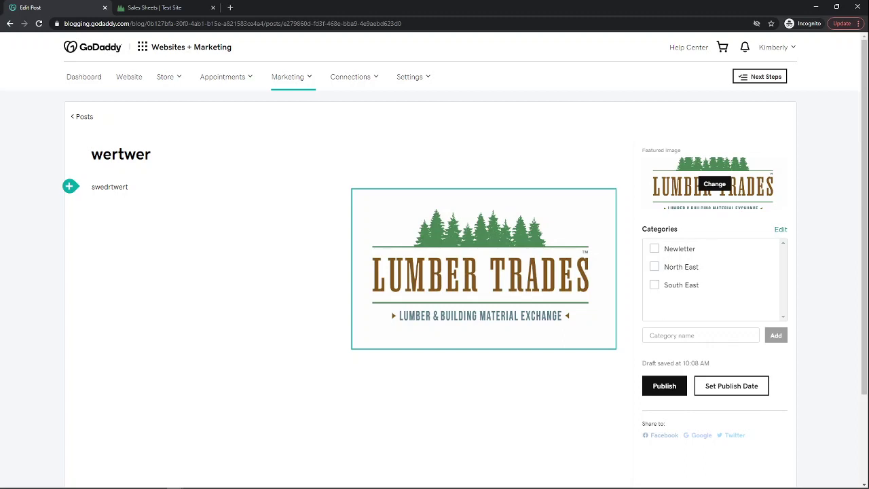
left_click(82, 117)
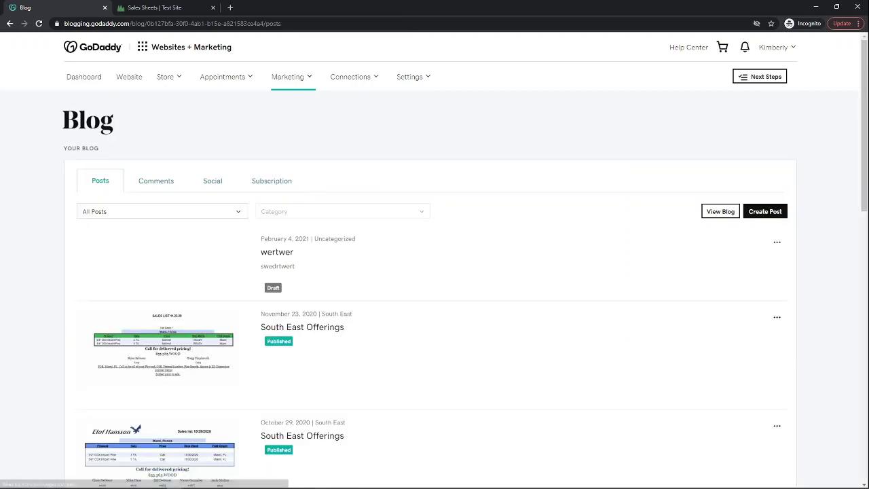
left_click(10, 24)
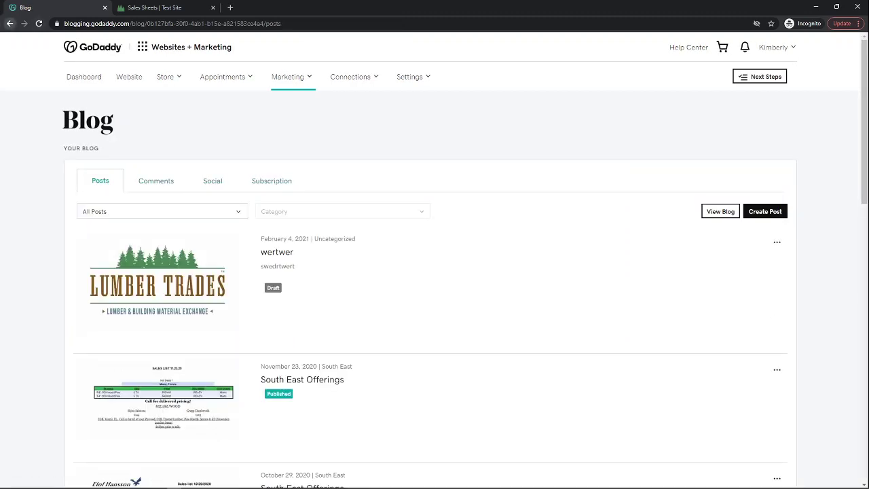
left_click(10, 23)
left_click(10, 23)
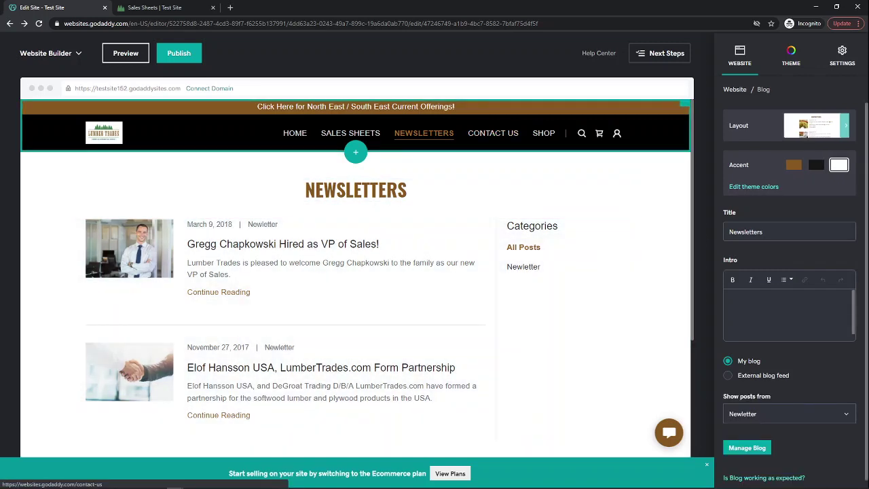
- Check the header's promotional banner settings on the Contact Us page and the online store section settings on the Shop page
left_click(492, 133)
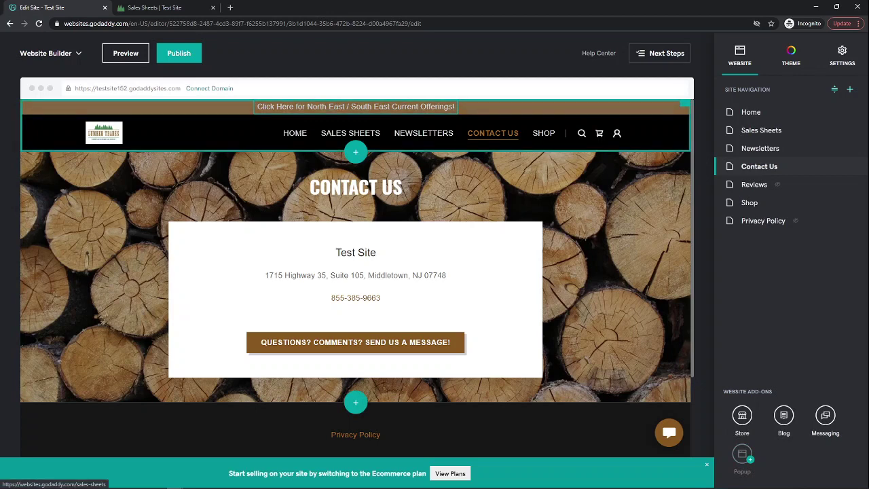
left_click(356, 107)
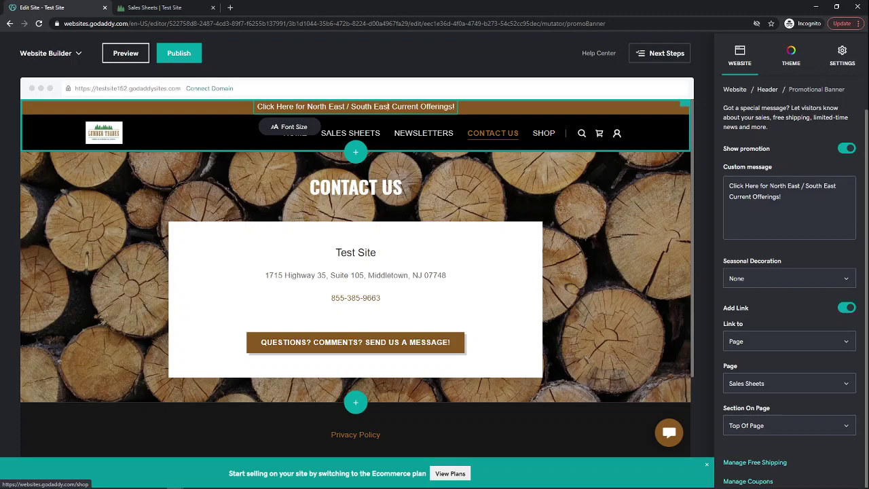
left_click(544, 133)
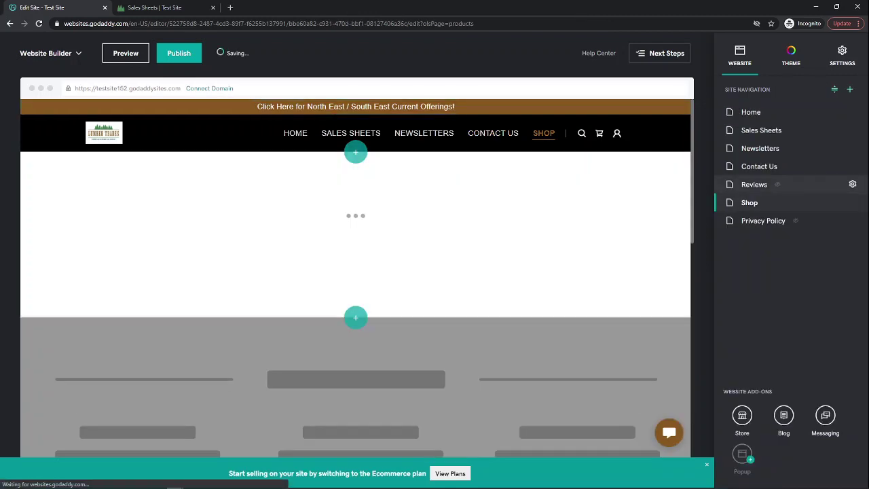
left_click(268, 245)
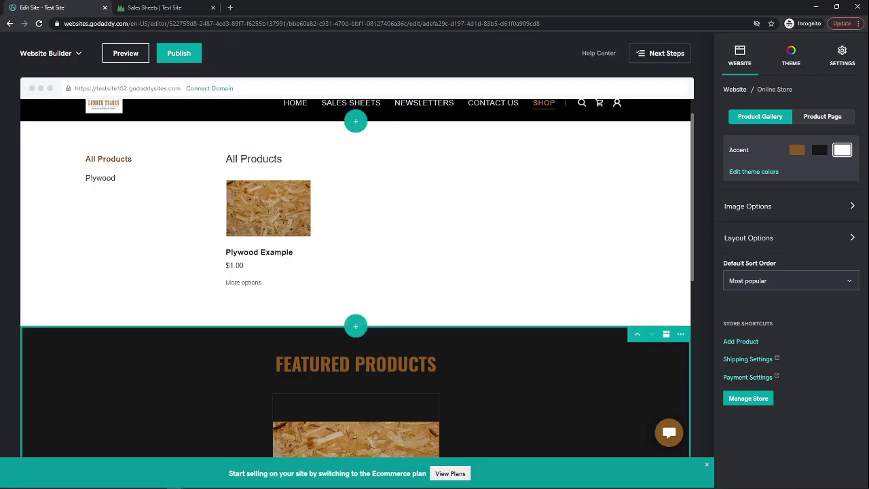
- Add a card-view Appointments & Services section between the product gallery and Featured Products on the Shop page
left_click(355, 324)
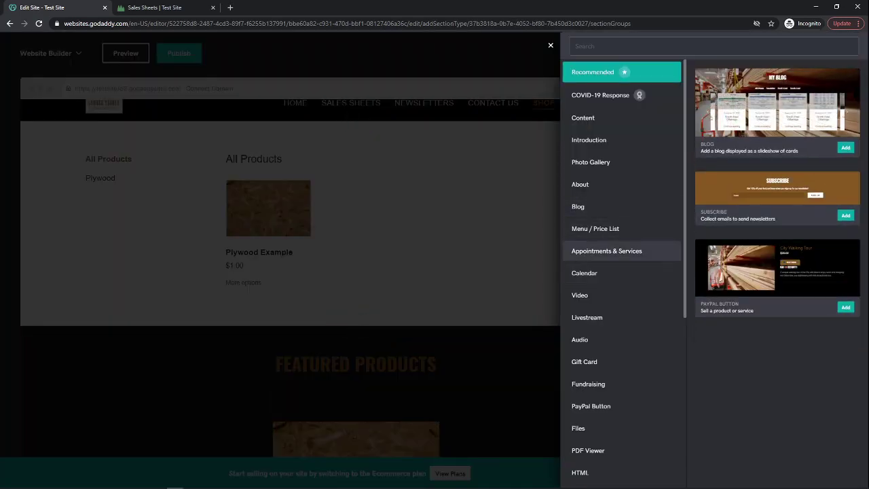
left_click(607, 252)
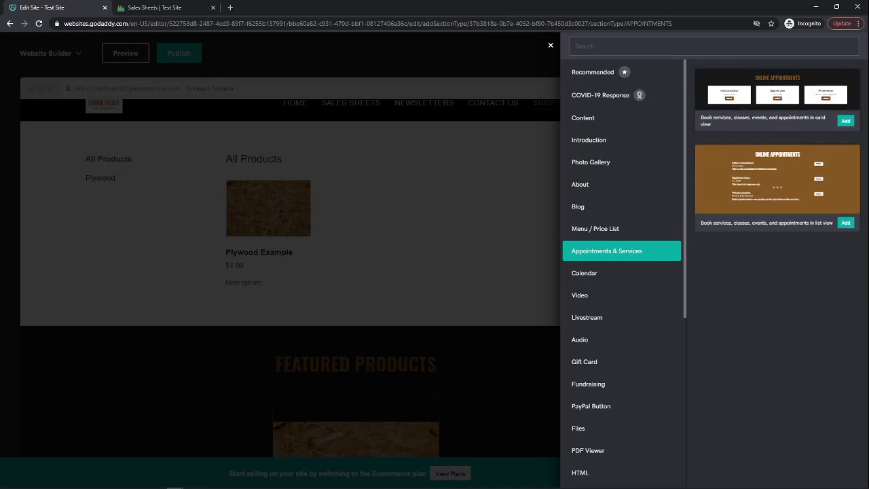
left_click(778, 94)
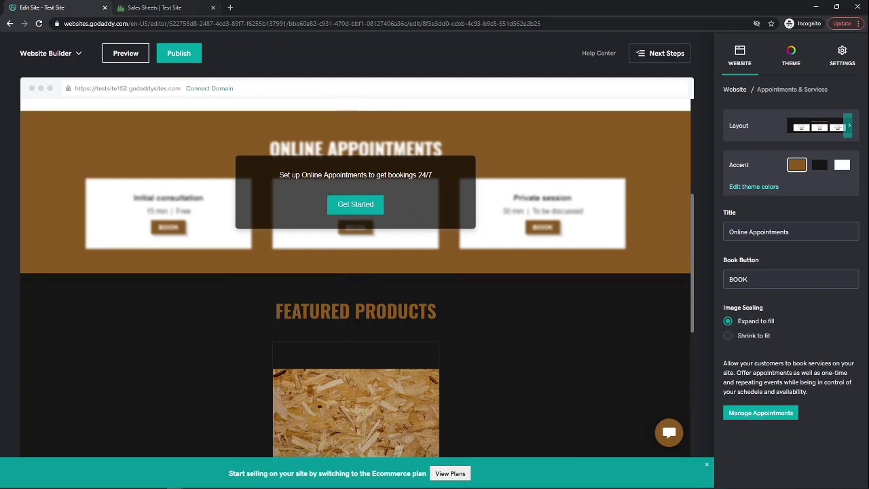
- Switch to the published test site, open examplecandidate.com in a new browser tab, and accept its cookie policy
left_click(154, 7)
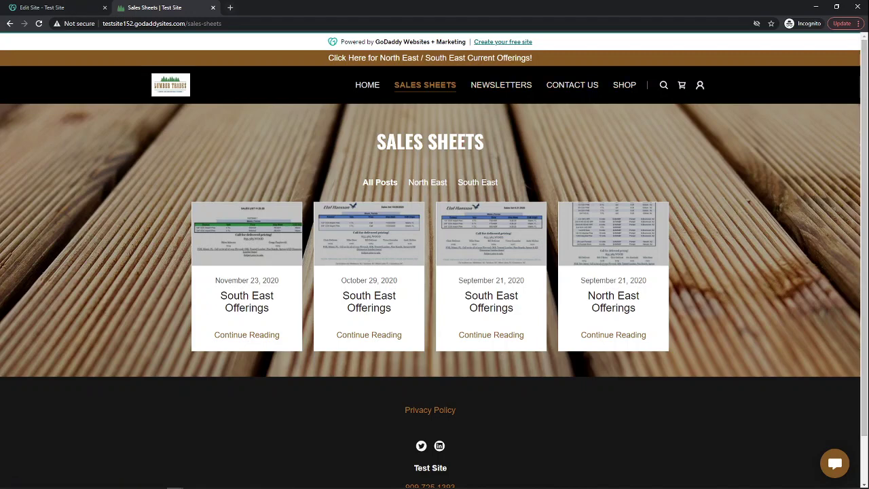
key("ctrl+t")
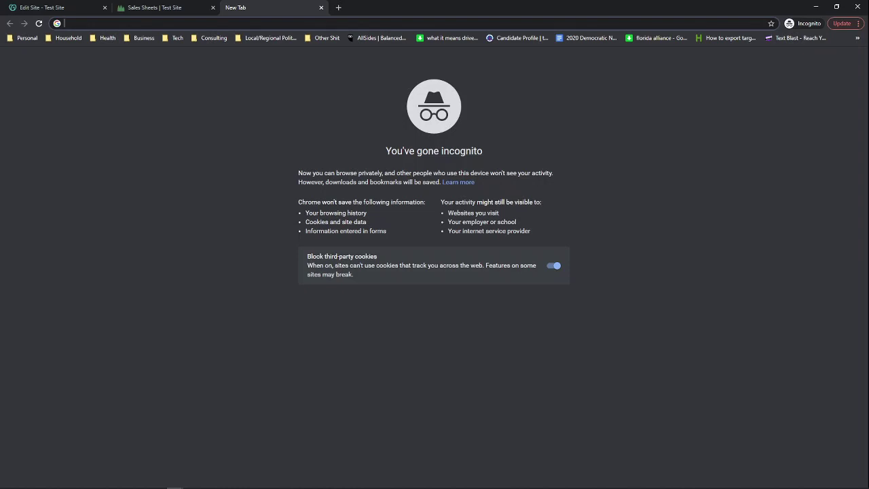
type("exa")
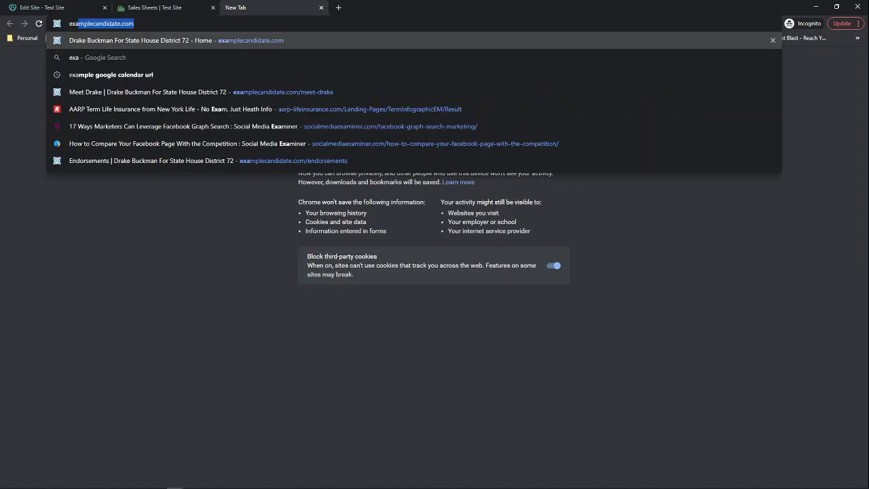
key("Return")
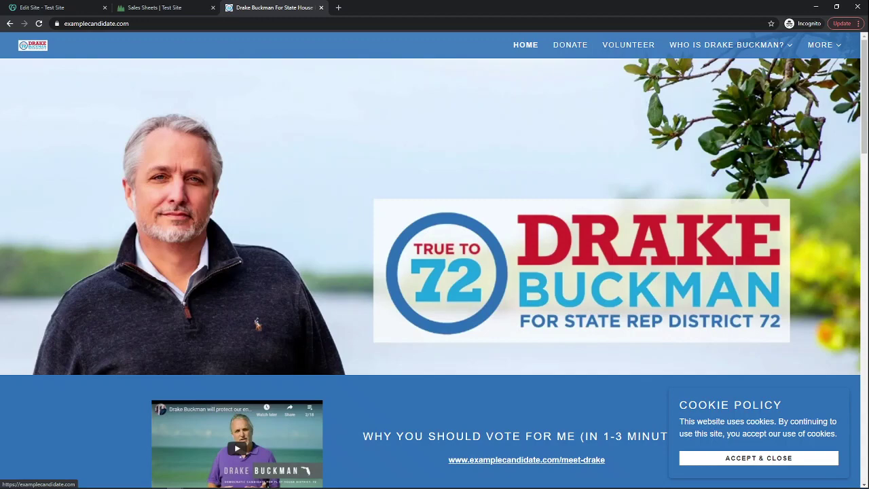
left_click(759, 457)
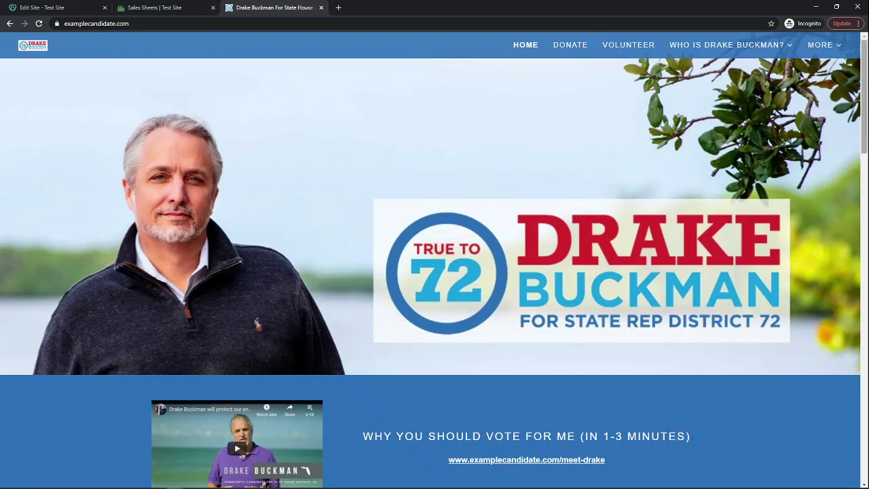
- Examine the example site's home page and its linked meet-drake page, including the page buttons and video content sections
scroll(257, 325, "down", 6)
scroll(526, 204, "up", 1)
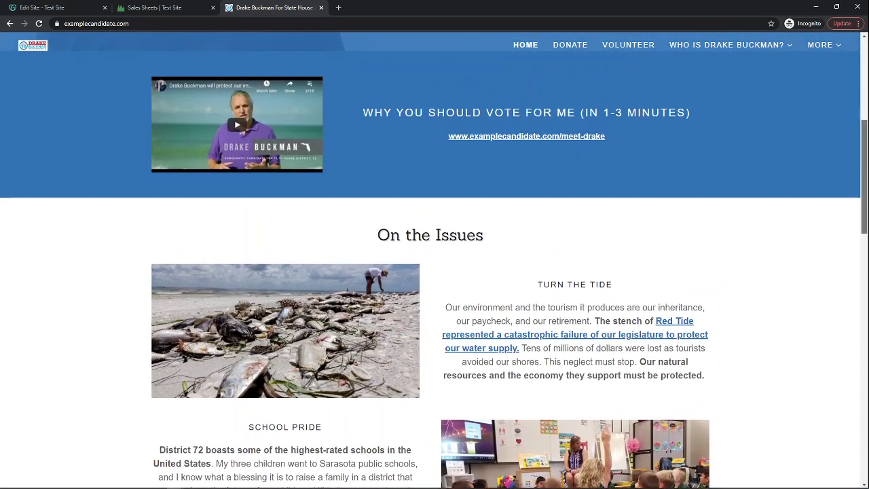
left_click(526, 137)
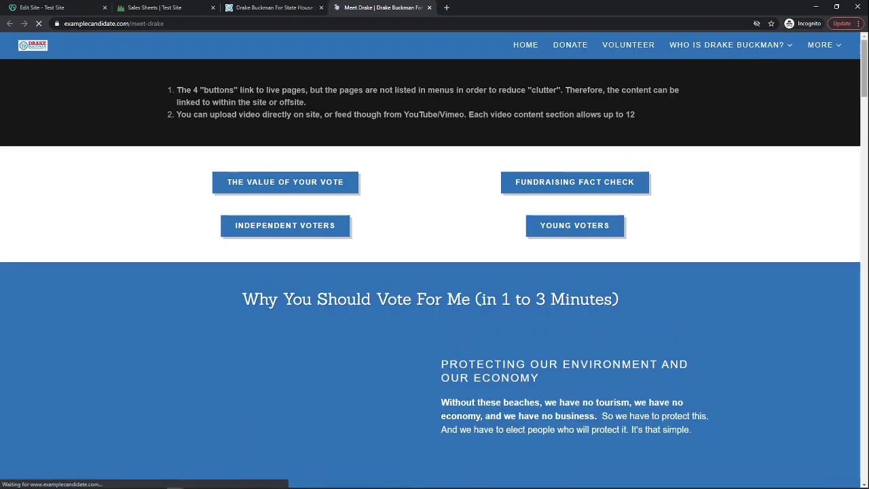
scroll(281, 387, "down", 3)
scroll(281, 387, "down", 2)
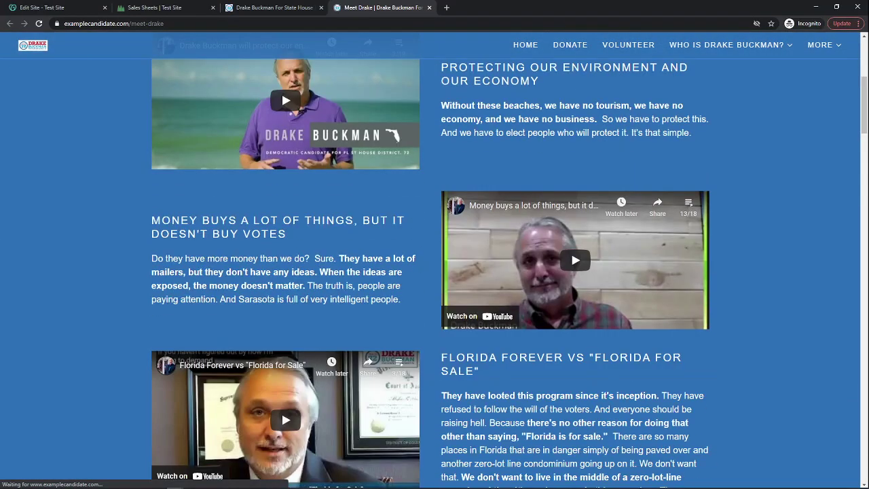
scroll(281, 90, "down", 15)
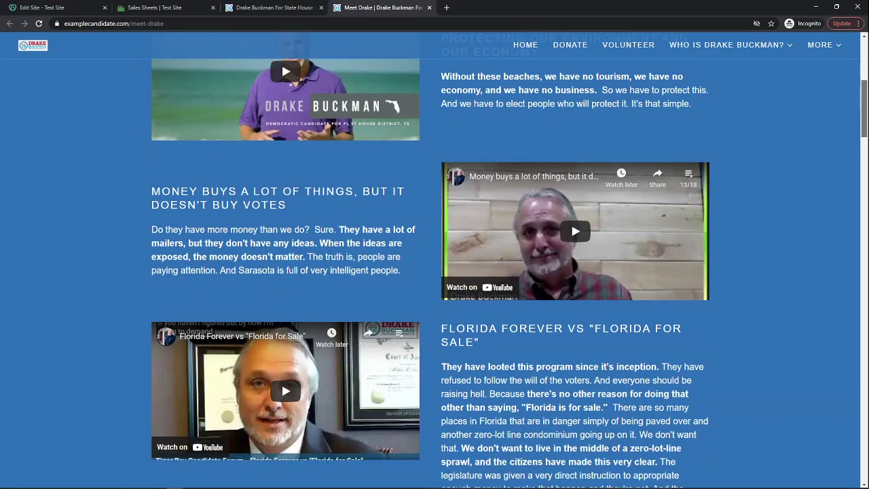
scroll(281, 250, "down", 5)
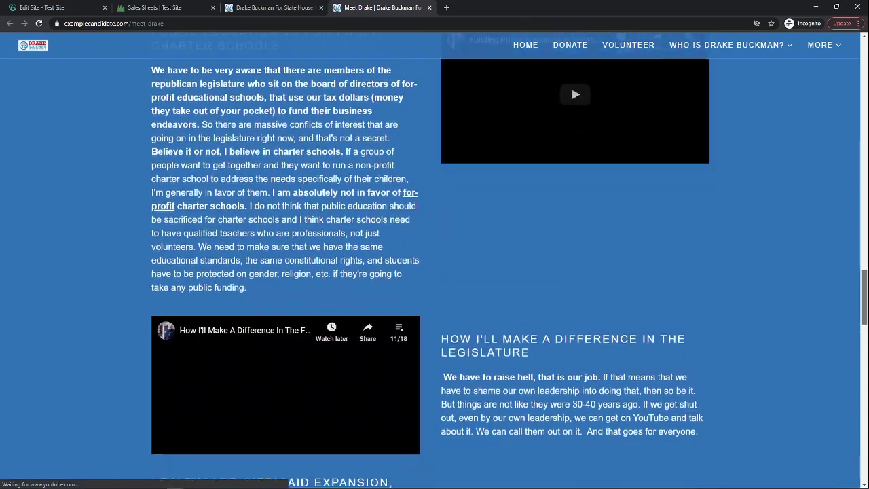
scroll(281, 250, "up", 20)
scroll(281, 387, "up", 3)
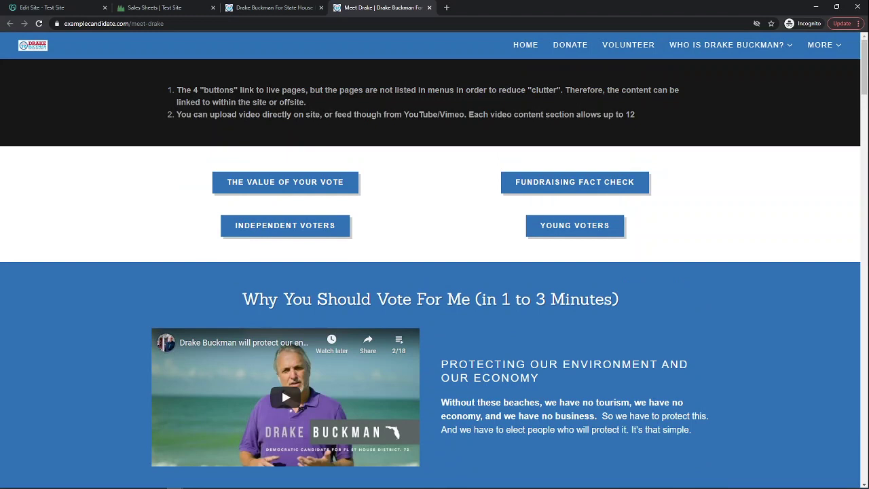
- Open the example site's Endorsements page from the candidate's submenu
mouse_move(726, 45)
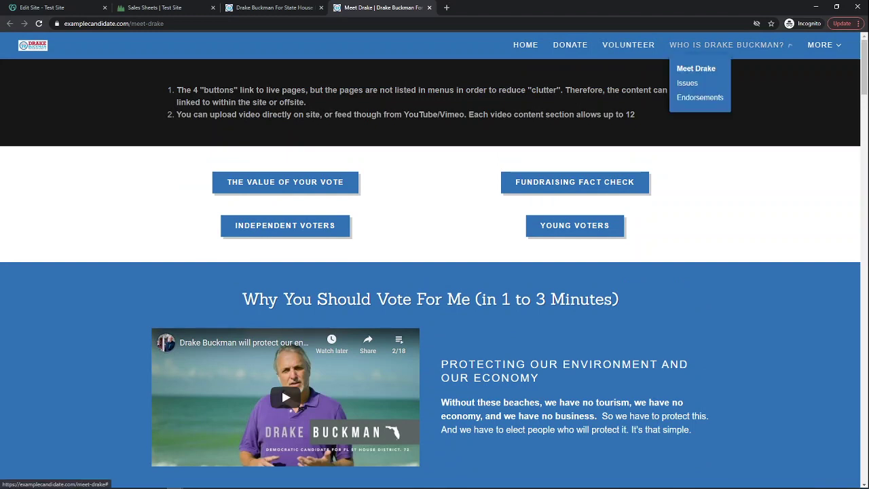
left_click(699, 97)
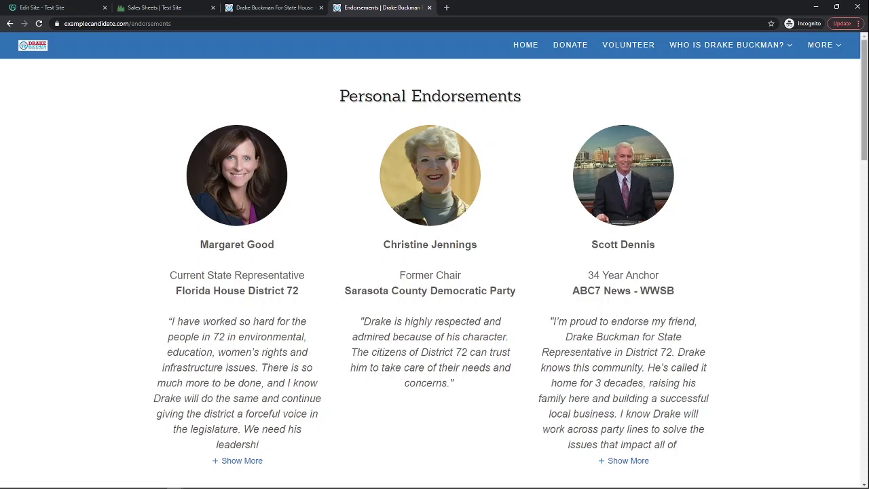
- Examine the personal and organization endorsements on the page and the entries in the site's More submenu
scroll(435, 258, "down", 1)
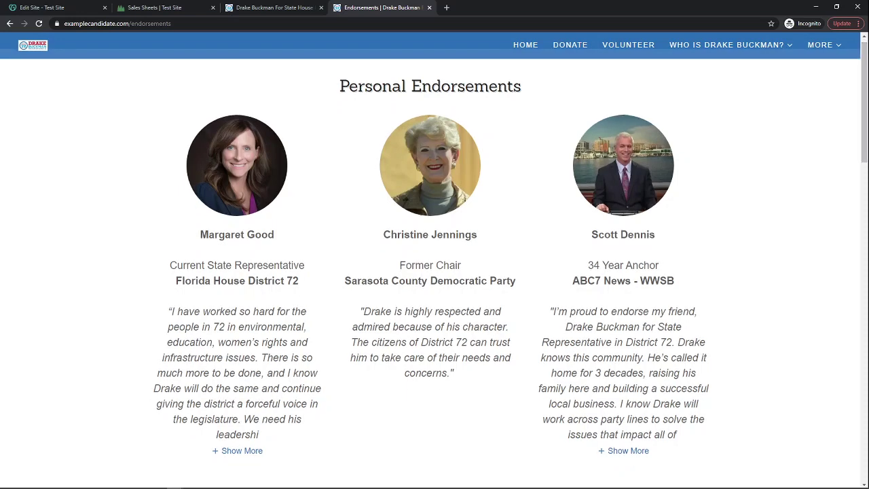
scroll(435, 258, "down", 10)
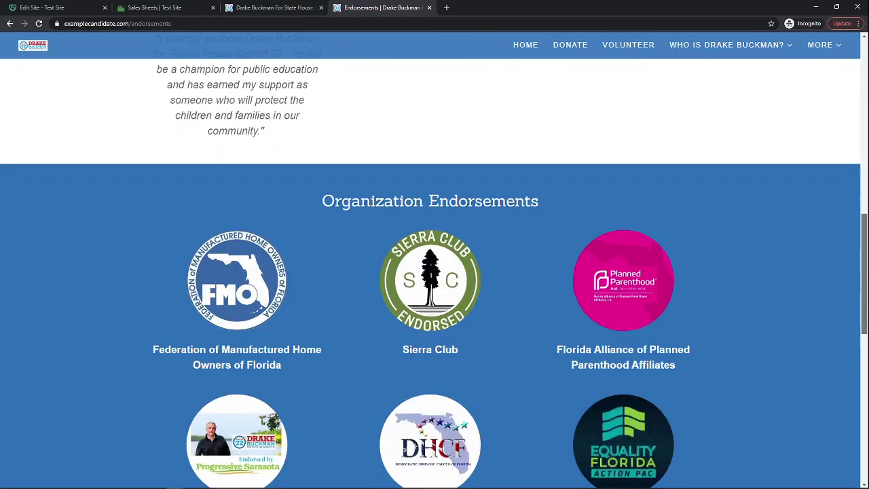
scroll(435, 258, "up", 10)
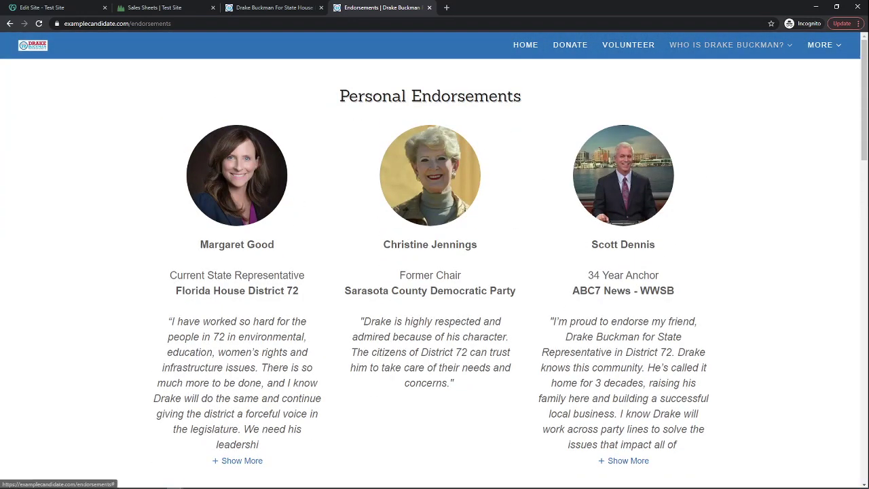
left_click(730, 44)
left_click(823, 45)
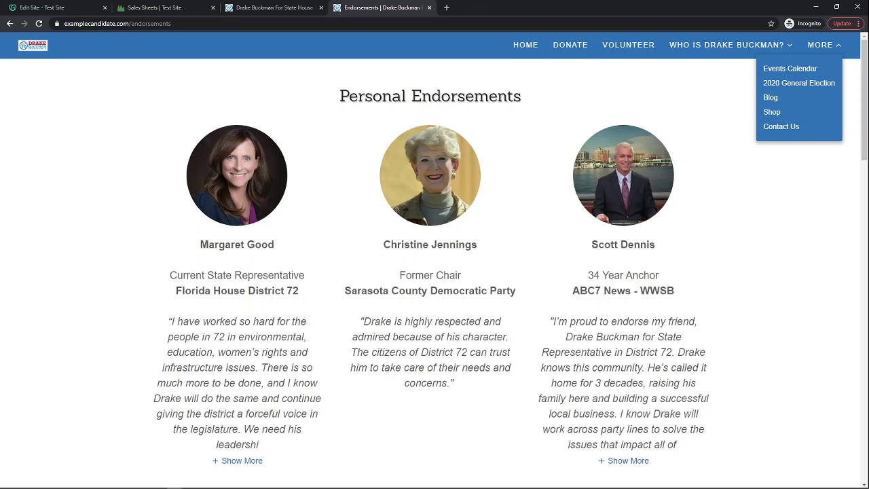
- Compare the Shop page in the site editor with the published test site's Sales Sheets page, ending back in the editor
left_click(47, 8)
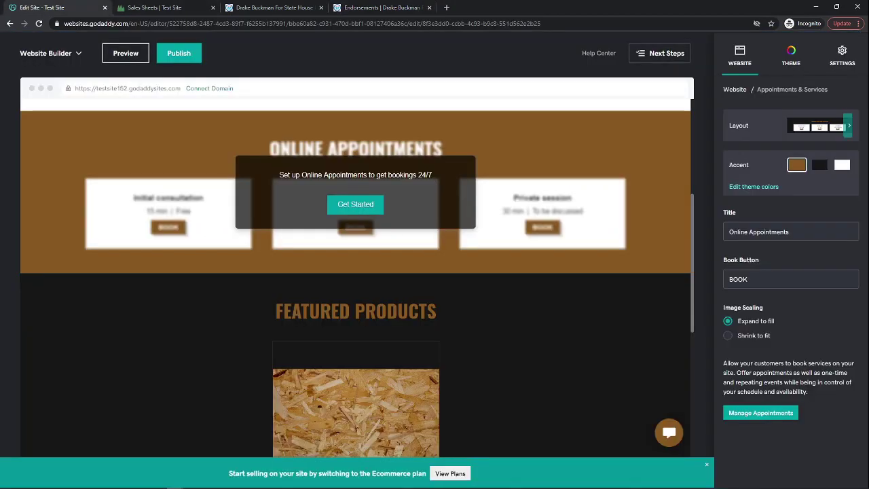
scroll(355, 272, "up", 4)
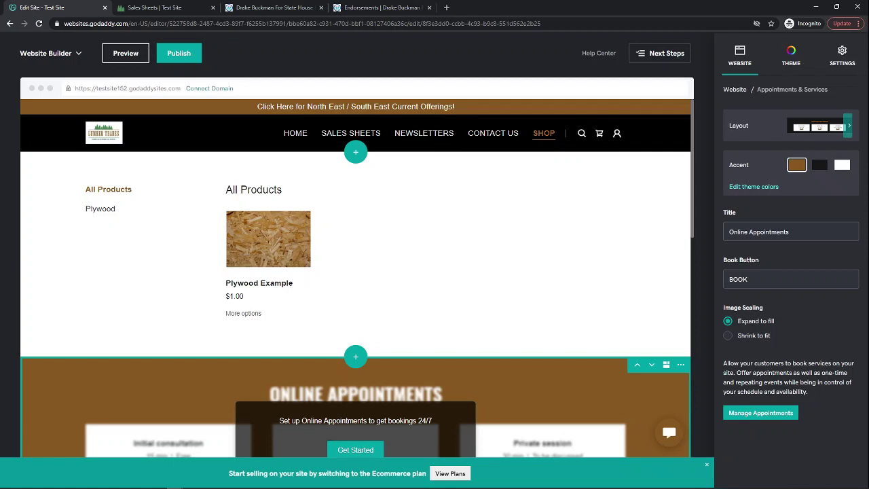
left_click(155, 8)
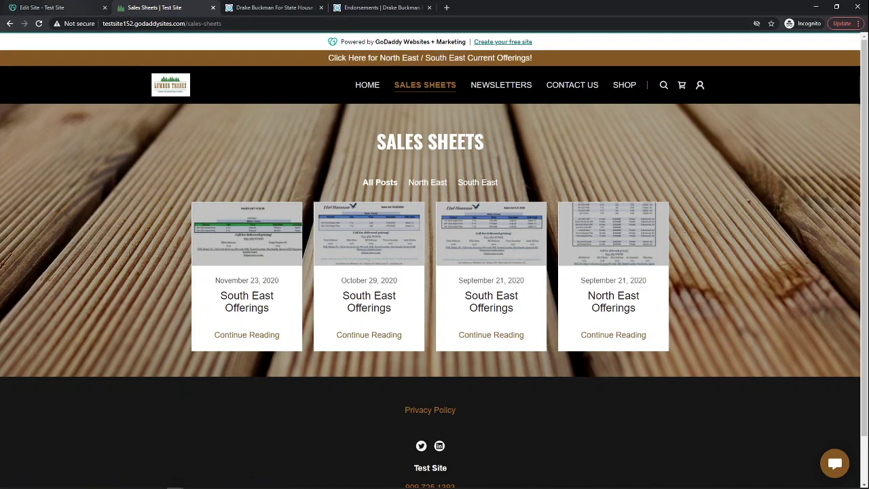
key("ctrl+1")
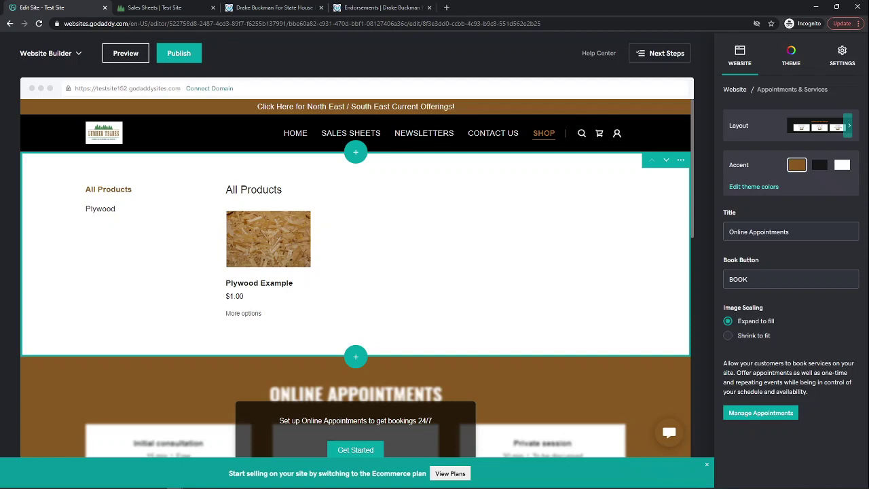
- Open the website plan comparison from the Ecommerce offer and examine the monthly prices and included features
left_click(450, 474)
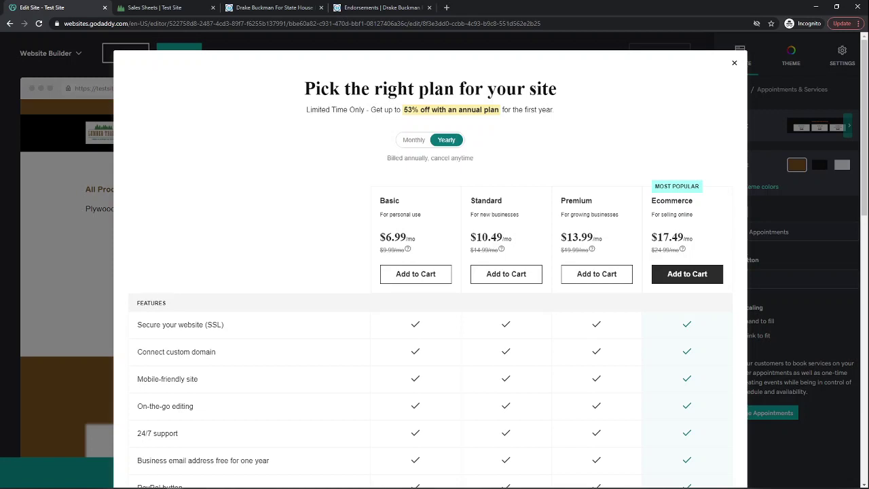
left_click(413, 140)
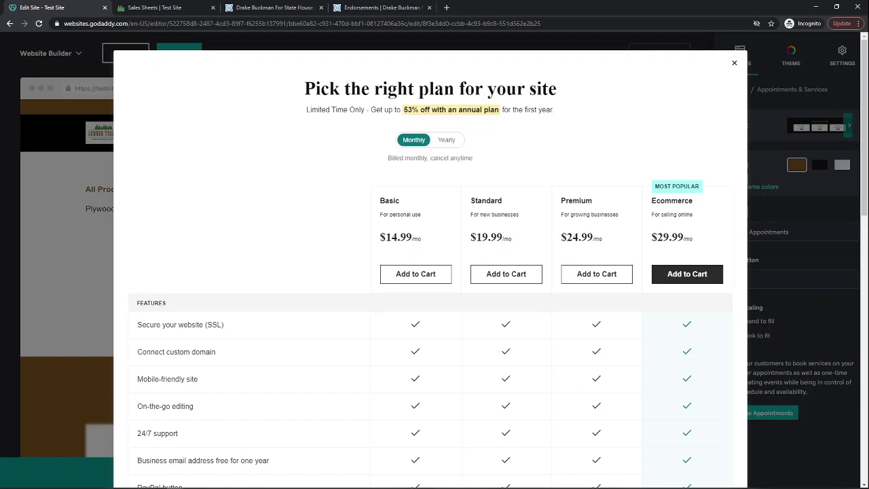
scroll(430, 272, "down", 6)
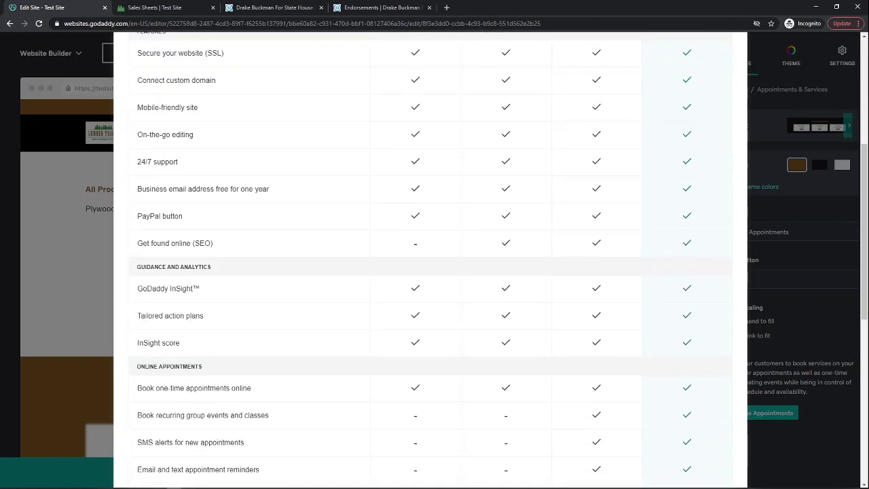
scroll(431, 271, "up", 6)
scroll(430, 271, "down", 8)
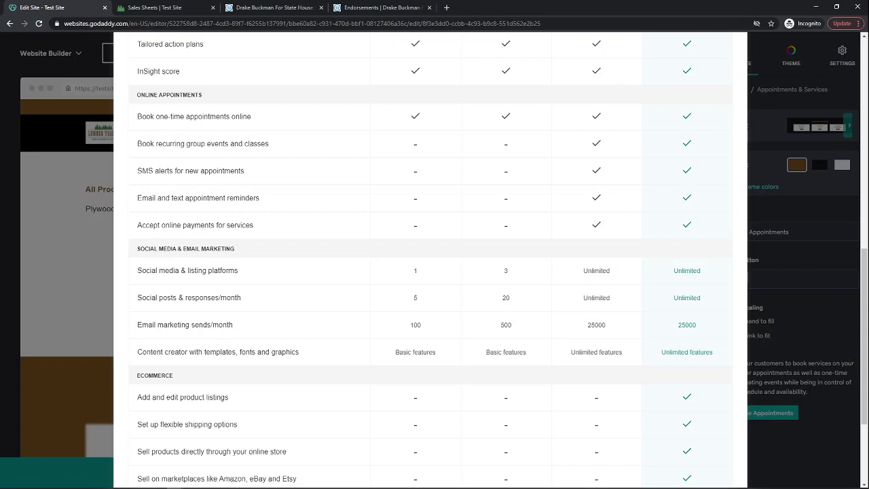
scroll(430, 272, "up", 8)
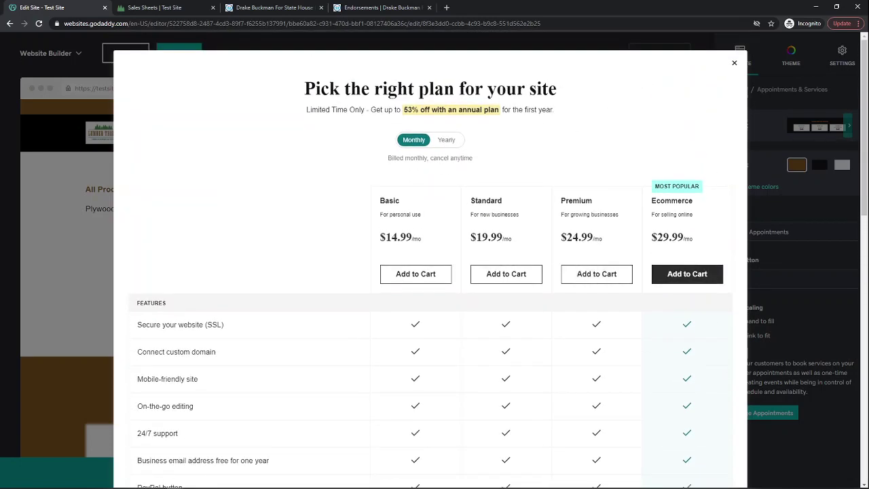
- Show the plans with yearly billing, review the full feature list down to Ecommerce, and close the comparison
left_click(447, 140)
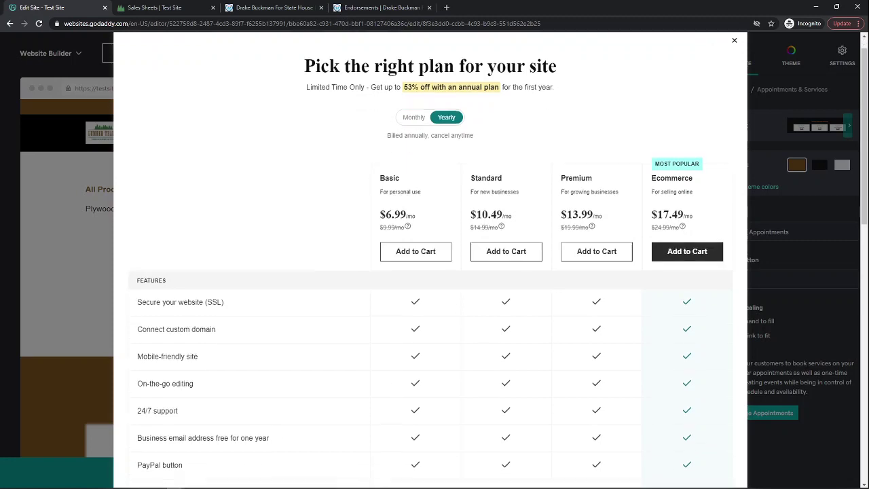
scroll(429, 272, "down", 4)
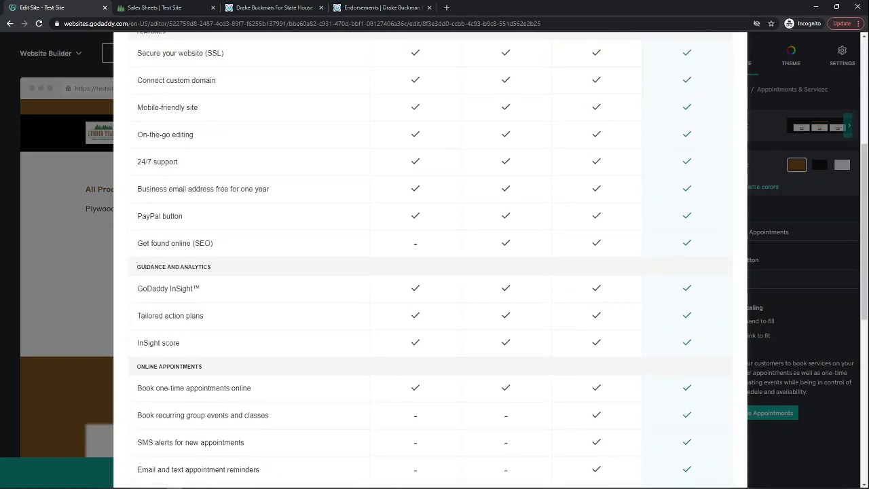
scroll(429, 271, "down", 4)
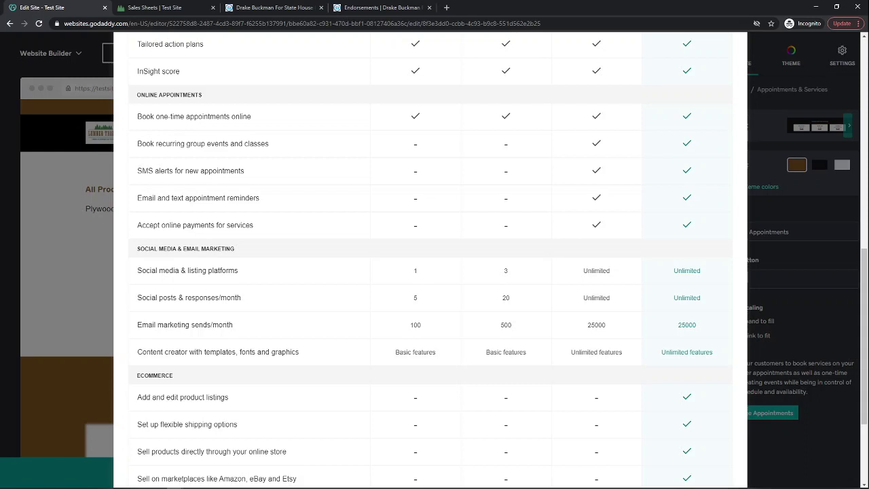
scroll(430, 272, "down", 3)
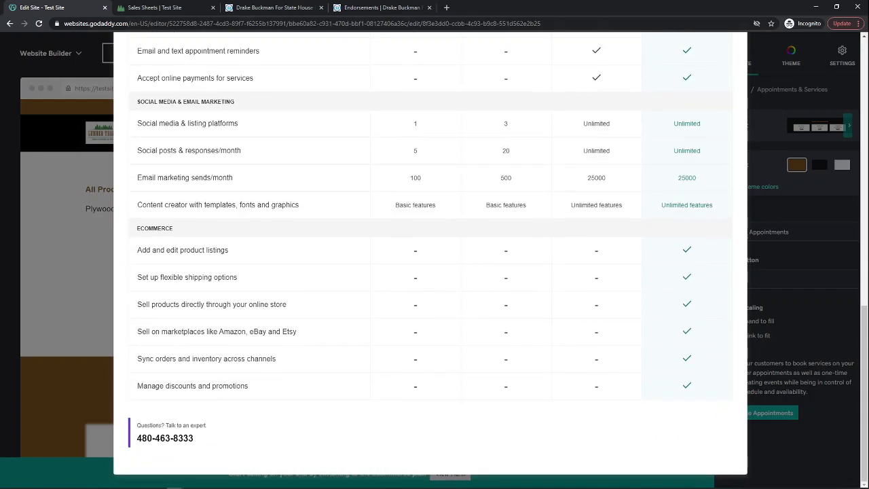
scroll(430, 272, "up", 10)
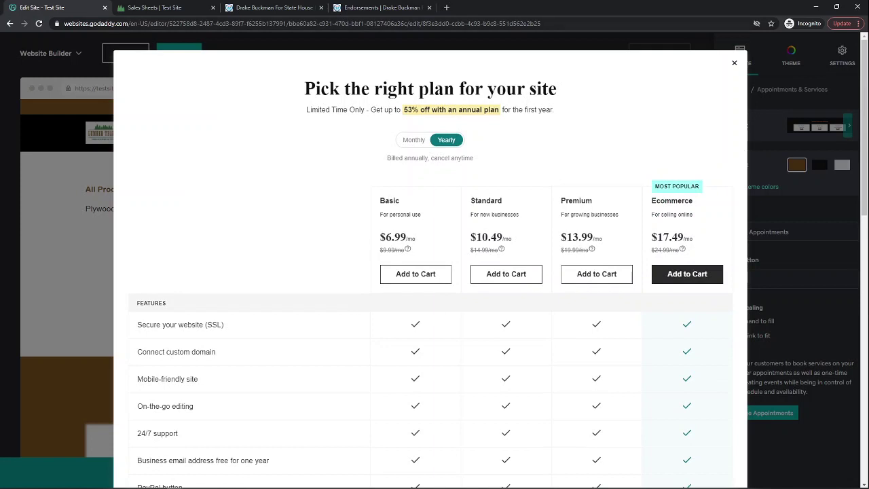
left_click(734, 63)
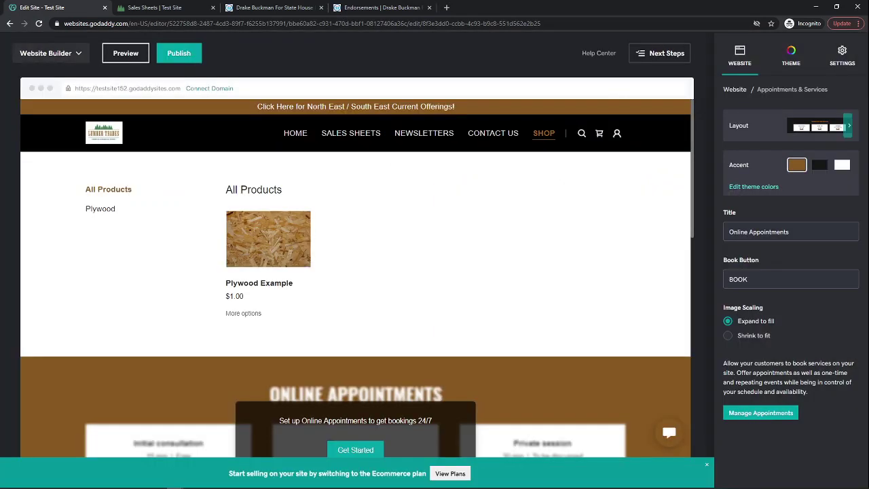
- Leave the website editor and open the test site's Websites + Marketing dashboard
left_click(51, 53)
left_click(41, 189)
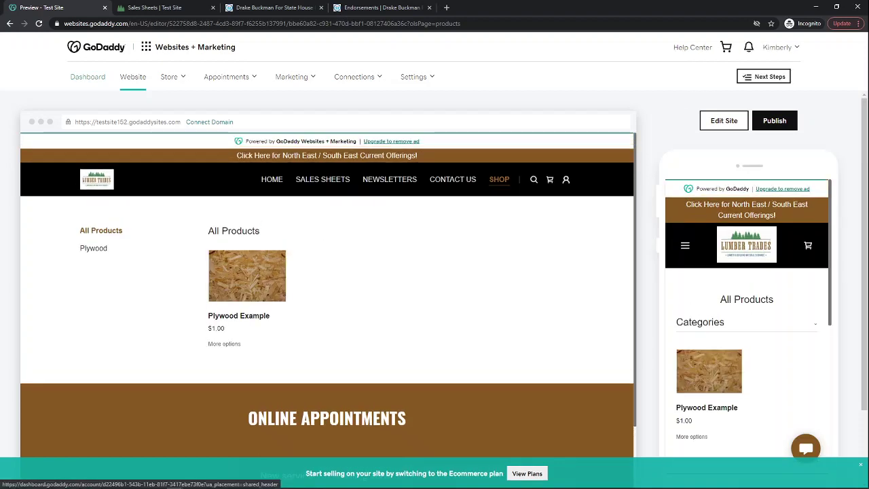
left_click(87, 77)
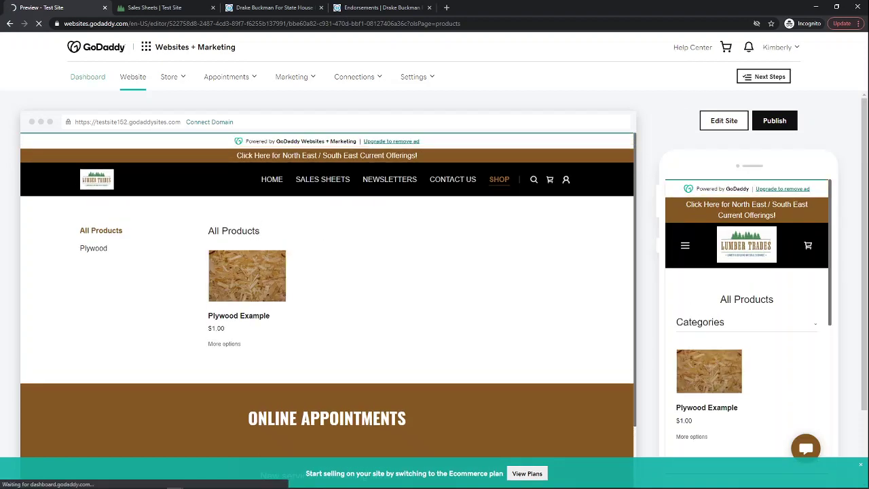
- Examine the dashboard's suggested next steps, business performance score and options for connecting Google, social media and other services
scroll(434, 271, "down", 5)
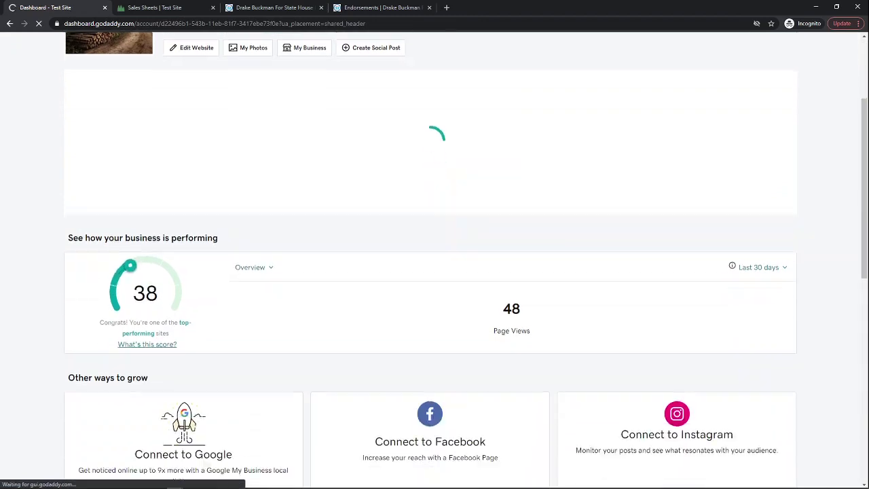
scroll(435, 272, "down", 1)
scroll(435, 271, "up", 3)
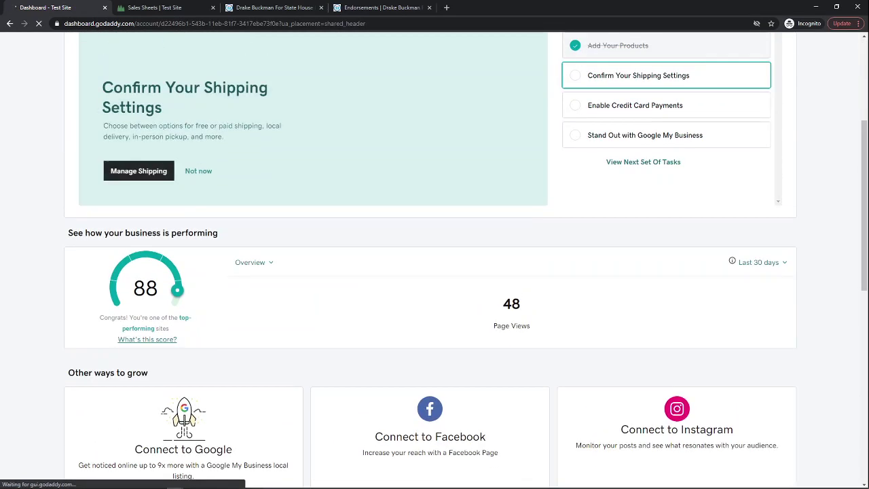
scroll(434, 271, "down", 1)
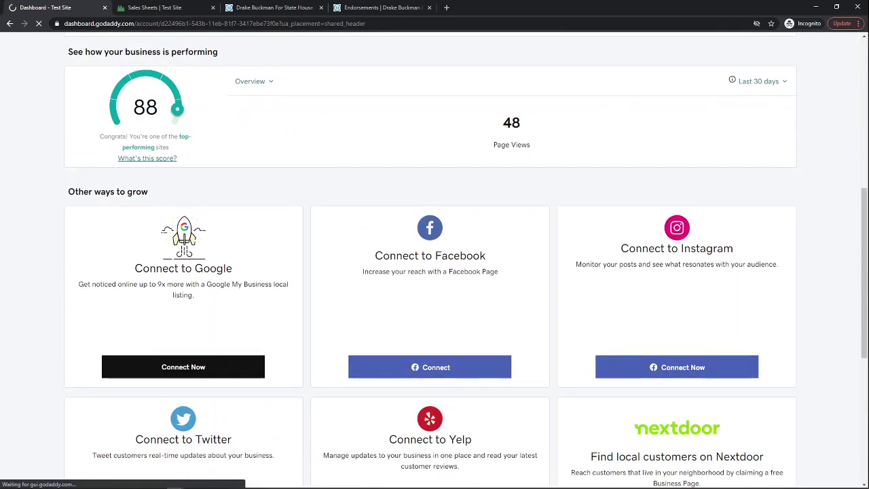
scroll(434, 271, "down", 2)
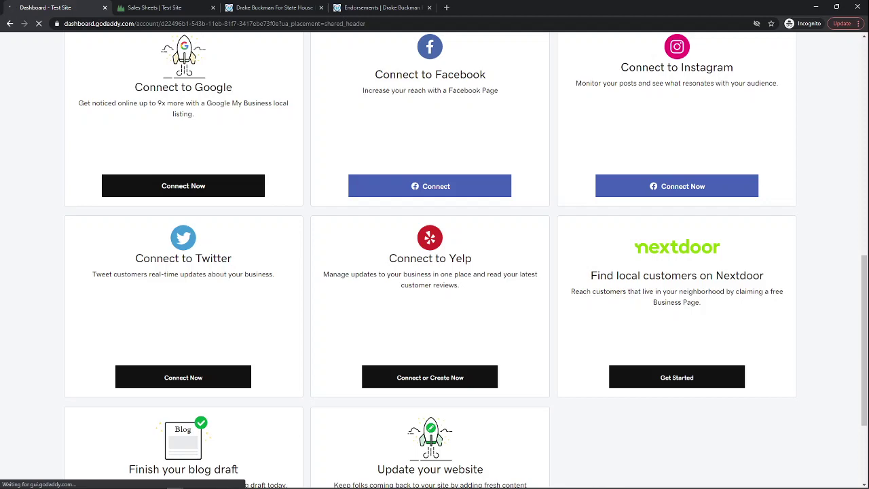
scroll(435, 272, "down", 2)
scroll(434, 272, "up", 6)
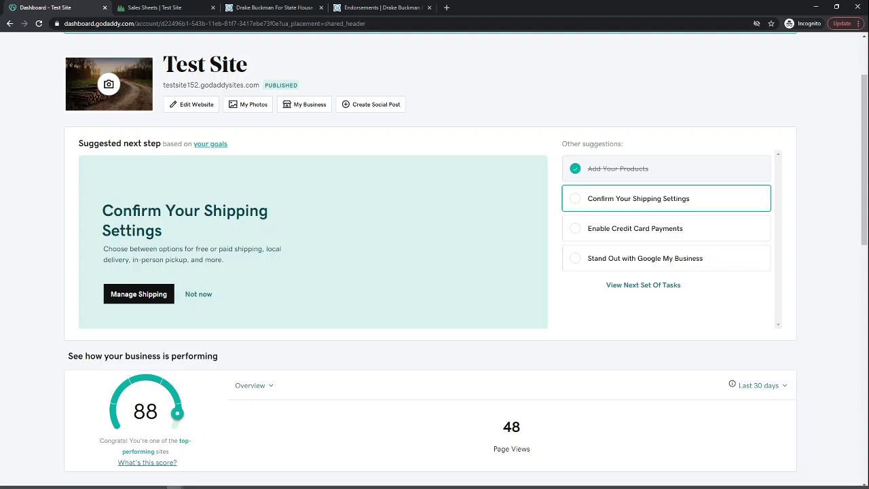
left_click(242, 482)
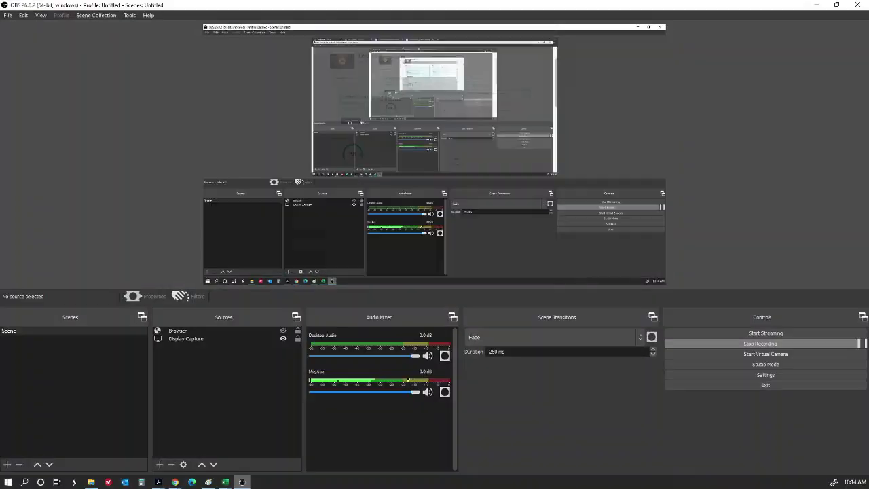